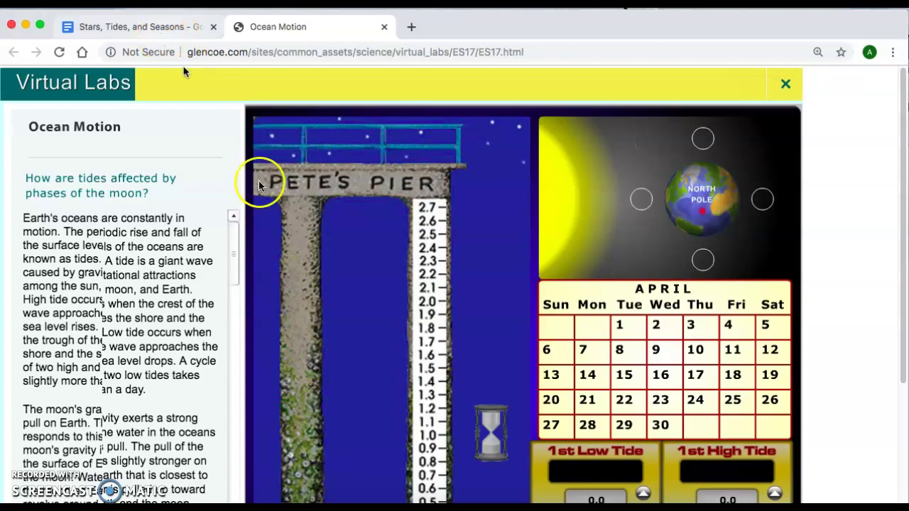
- Compare the tides worksheet and its Tides Lab link with the Ocean Motion simulation
scroll(278, 217, down, 3)
scroll(278, 217, up, 3)
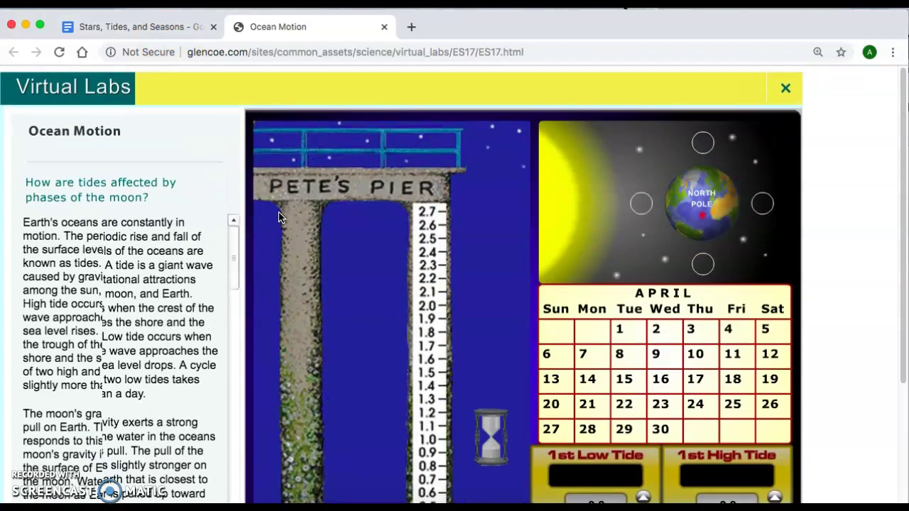
click(155, 27)
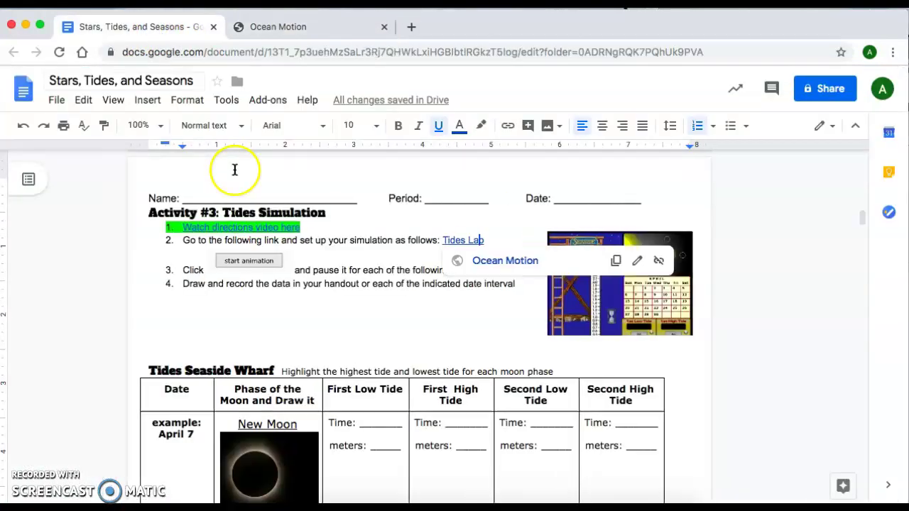
click(305, 345)
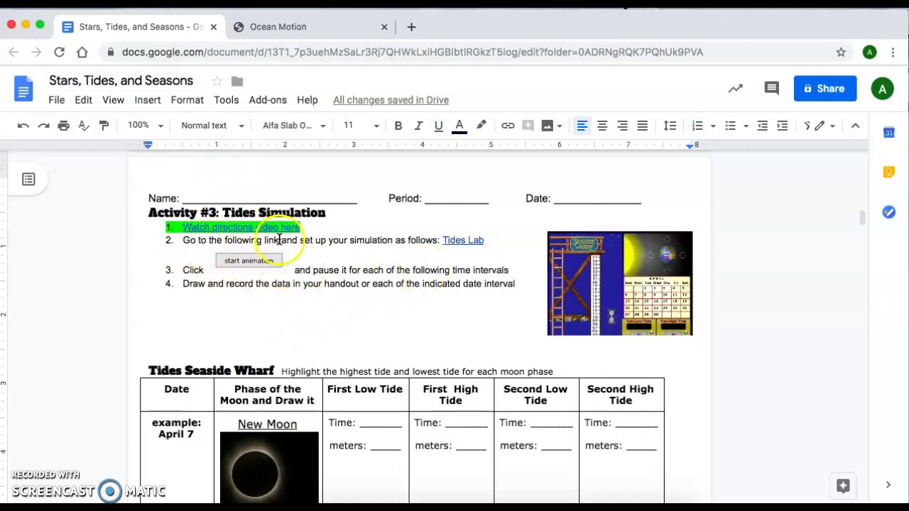
click(464, 243)
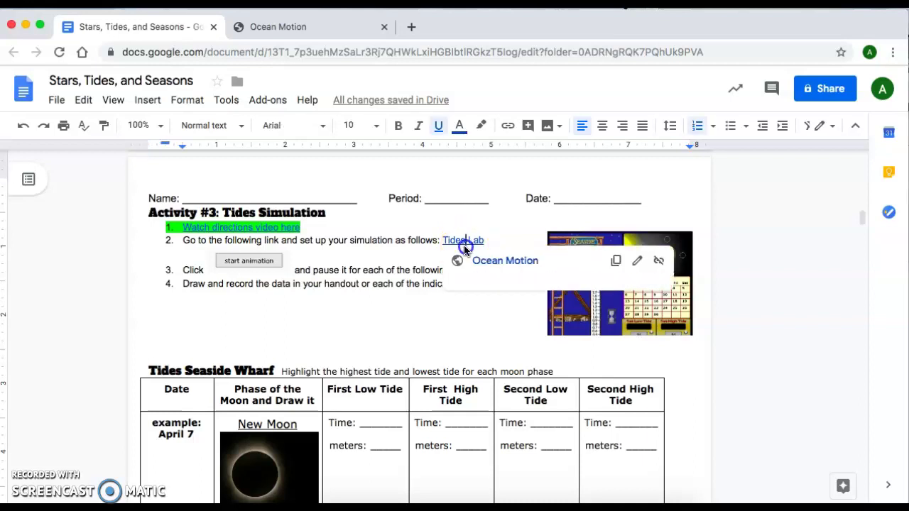
click(277, 26)
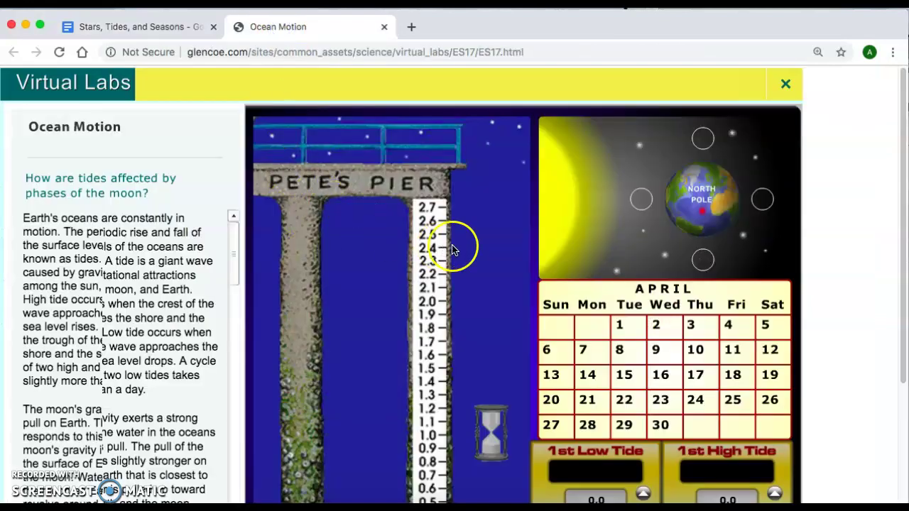
scroll(514, 267, down, 3)
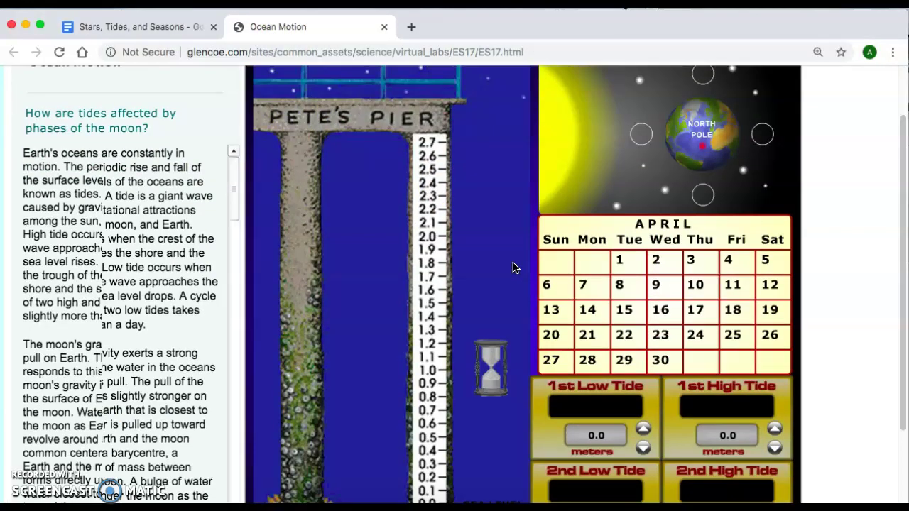
scroll(515, 268, up, 4)
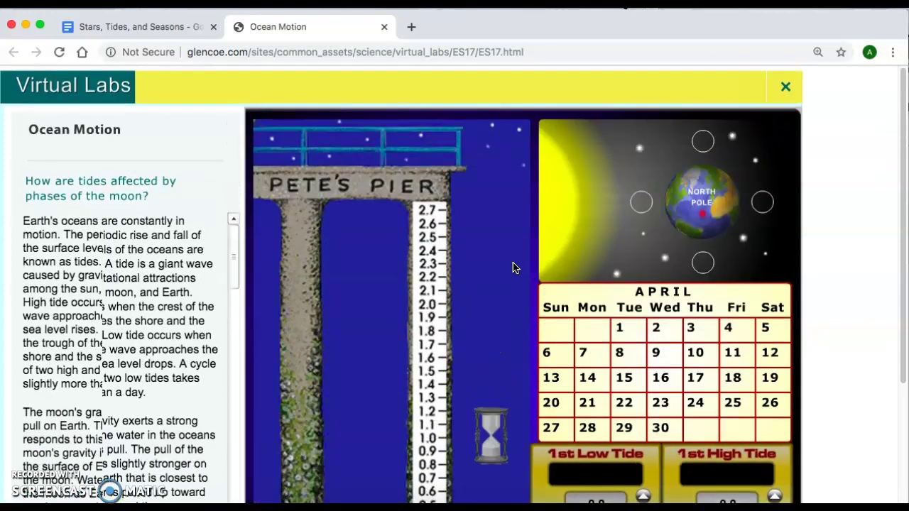
scroll(512, 266, down, 2)
- Advance the simulation's location from Pete's Pier until Seaside Wharf appears
click(138, 28)
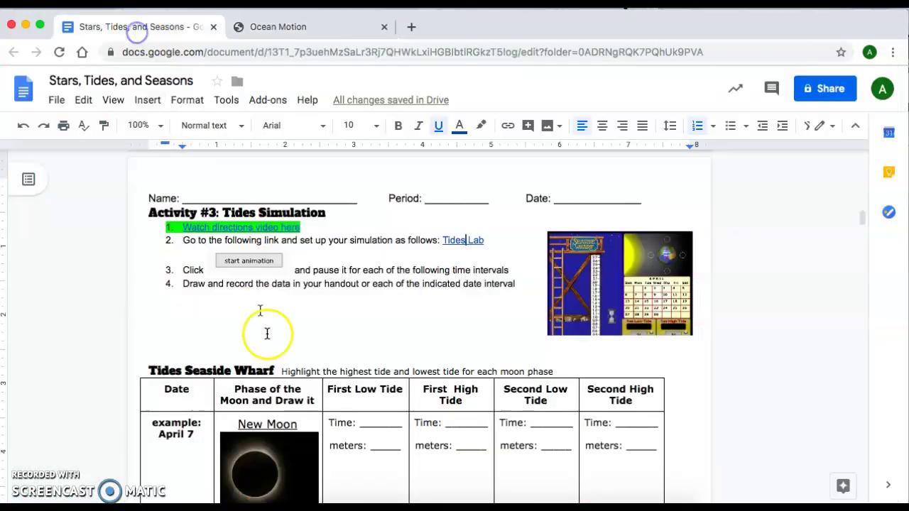
click(355, 24)
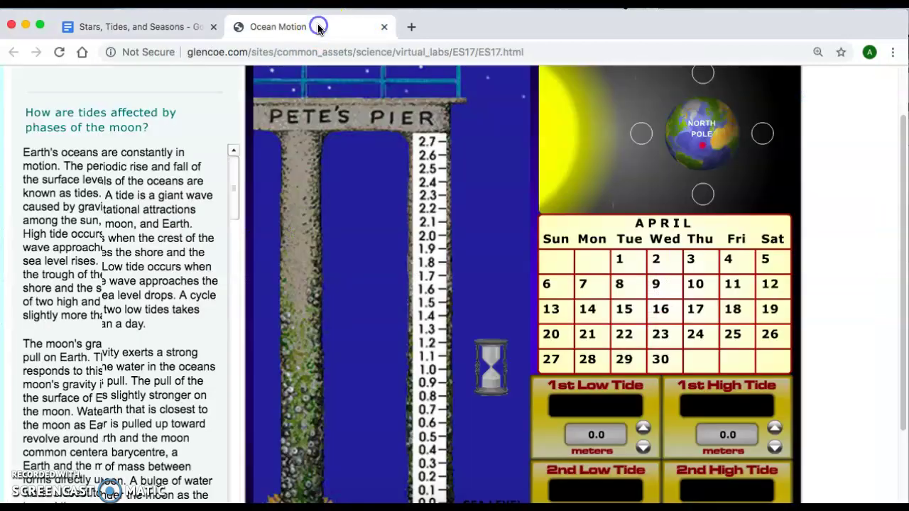
scroll(391, 258, down, 3)
click(327, 462)
scroll(385, 396, up, 5)
scroll(380, 357, down, 5)
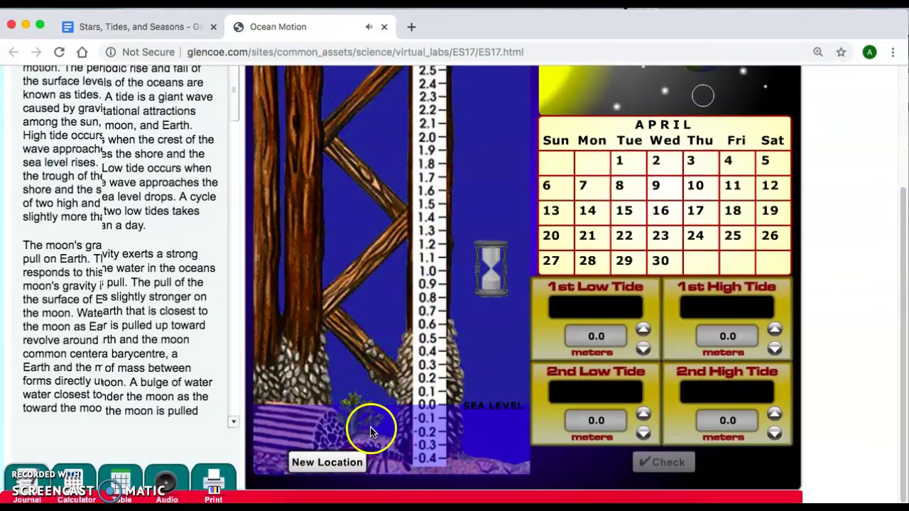
click(327, 461)
scroll(406, 329, up, 4)
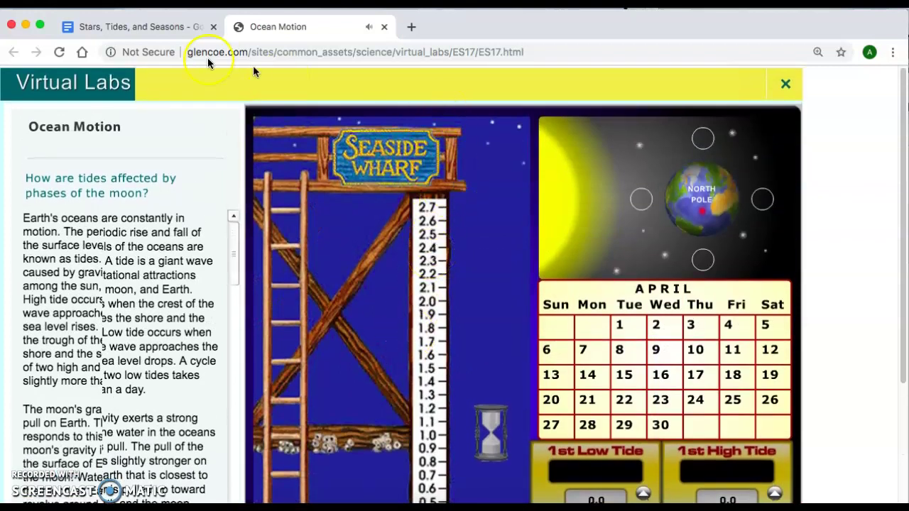
- Review the tide table in the worksheet
click(148, 28)
scroll(259, 302, down, 1)
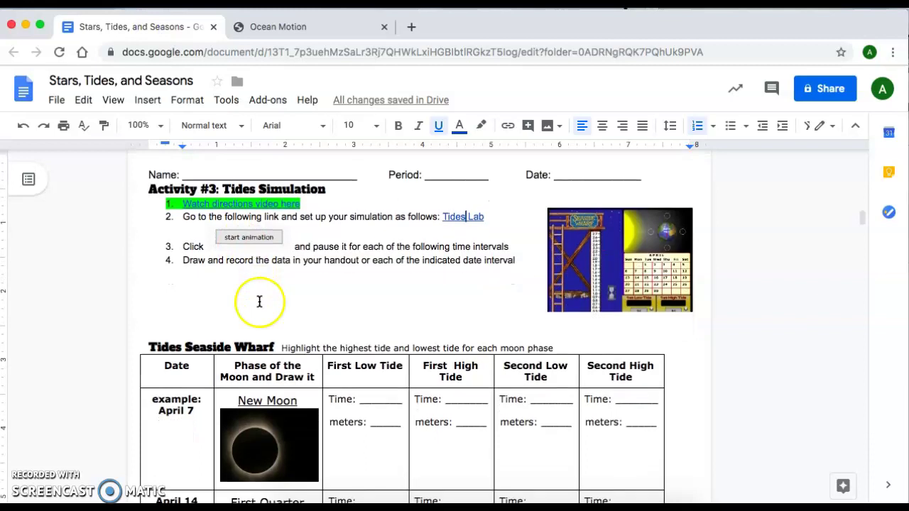
scroll(385, 245, down, 3)
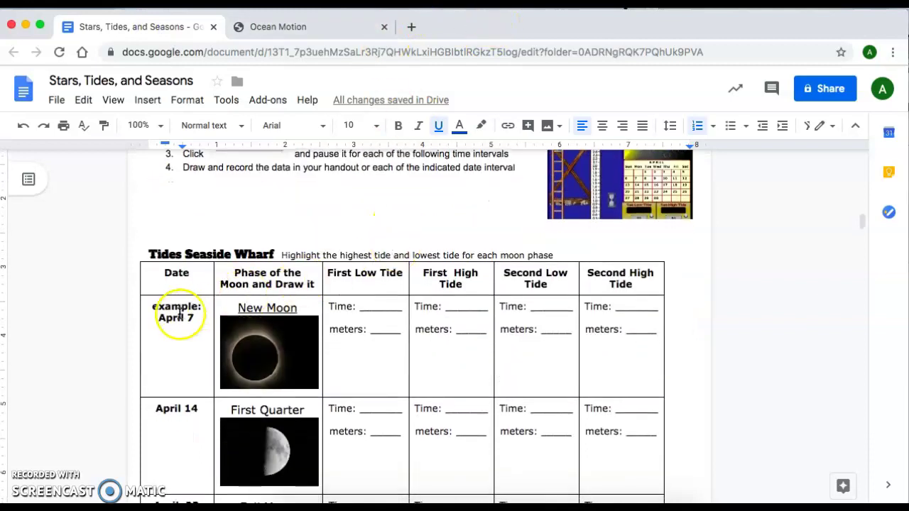
- Place the moon at new moon to mark April 7, then detach the simulation tab
click(282, 32)
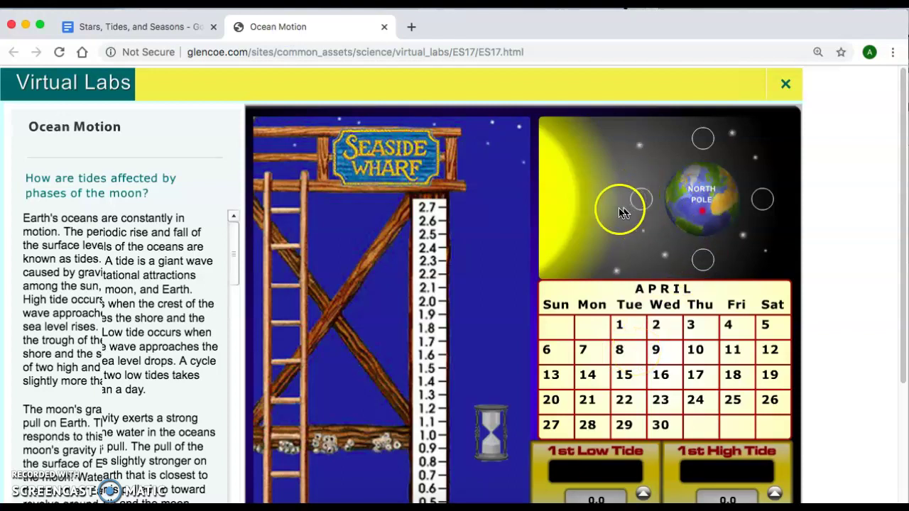
click(648, 207)
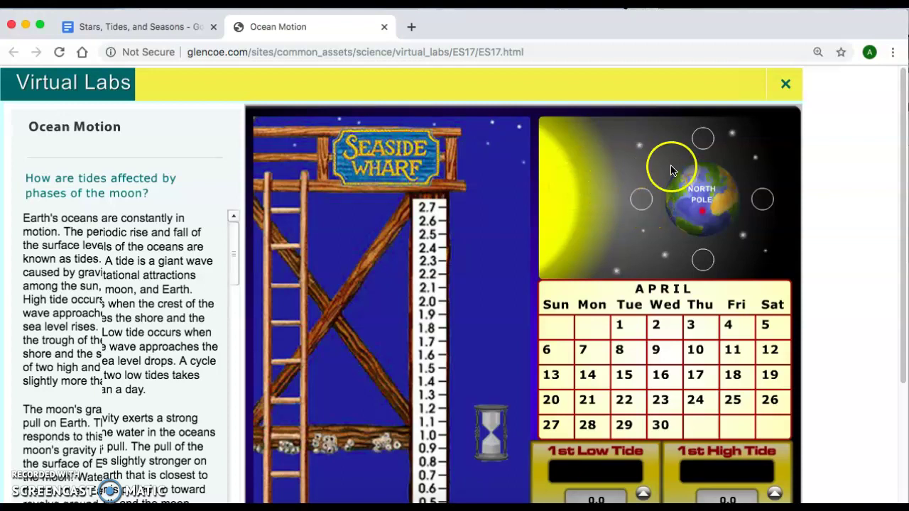
click(647, 207)
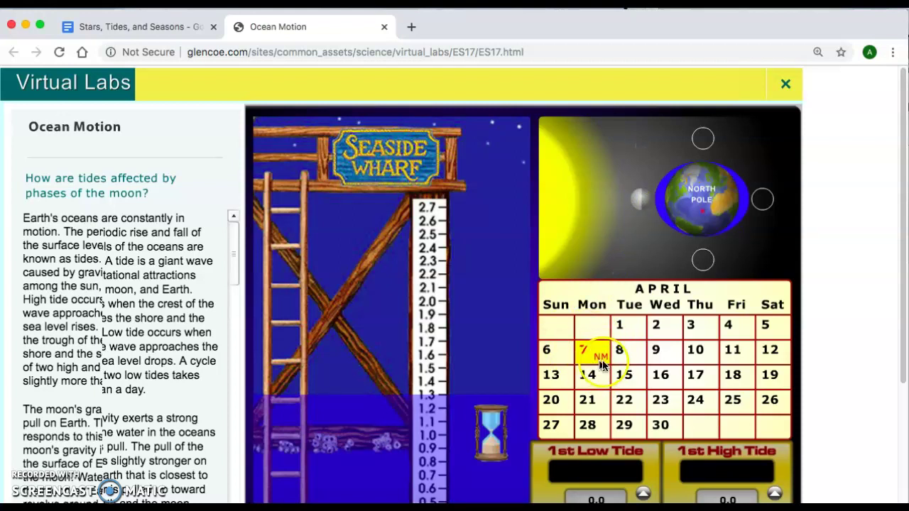
click(132, 28)
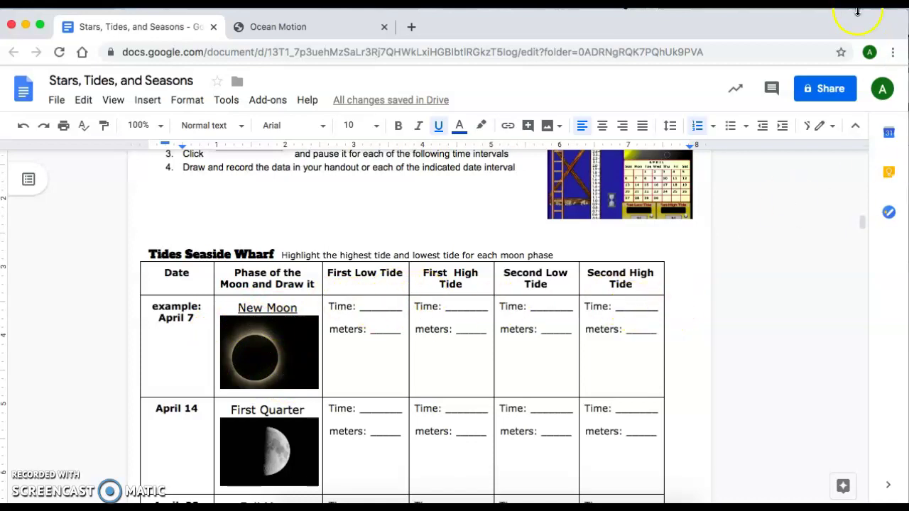
drag(374, 36, 478, 10)
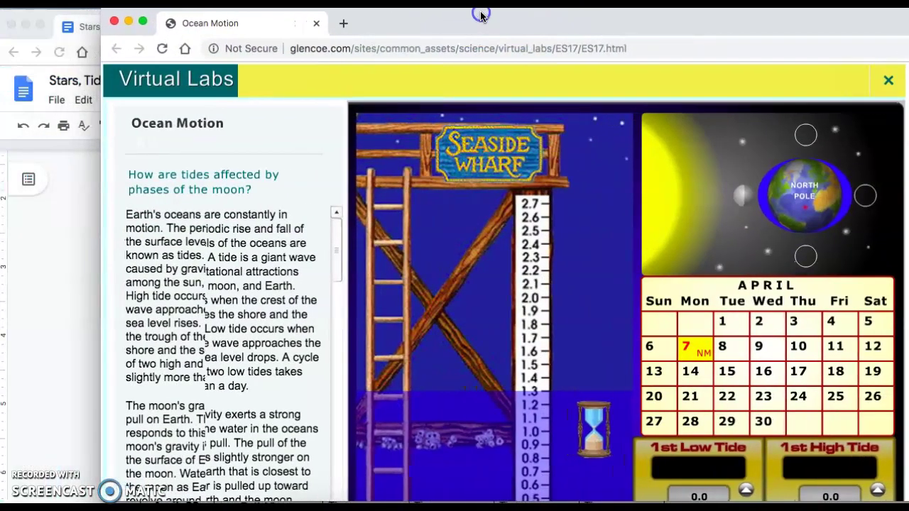
- Run the simulation and stop it when the 1st Low Tide reads 3:57 A.M
scroll(568, 211, down, 2)
scroll(568, 211, down, 1)
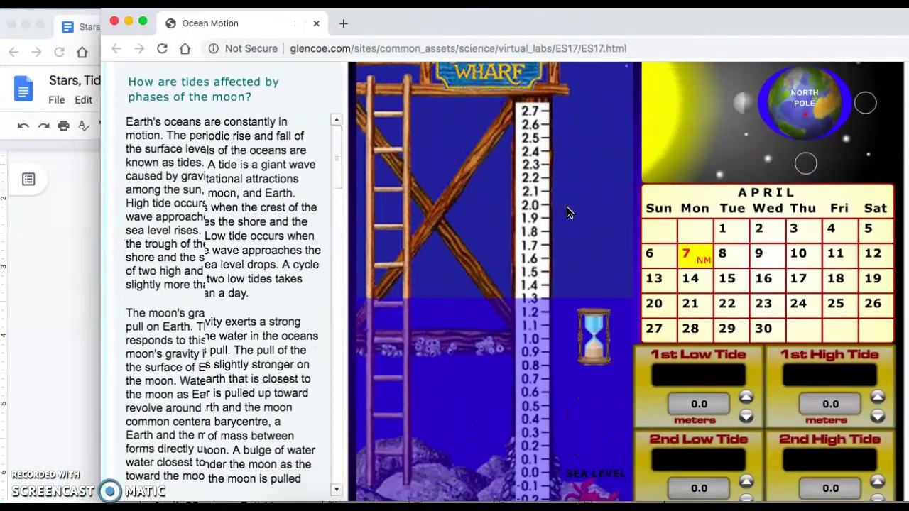
click(595, 338)
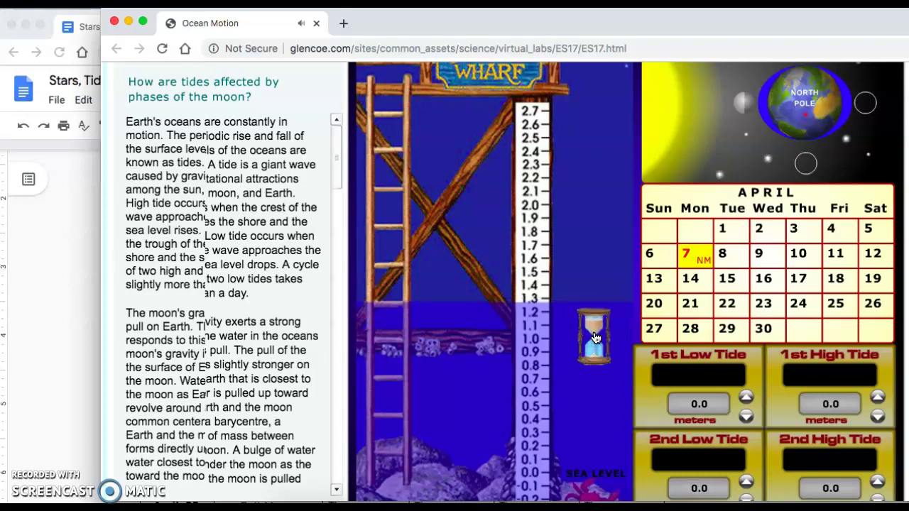
scroll(554, 276, down, 1)
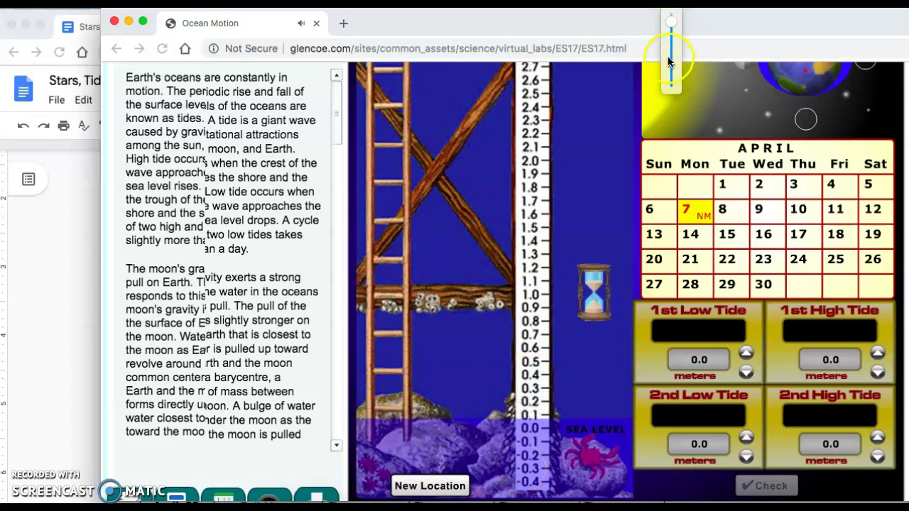
click(502, 279)
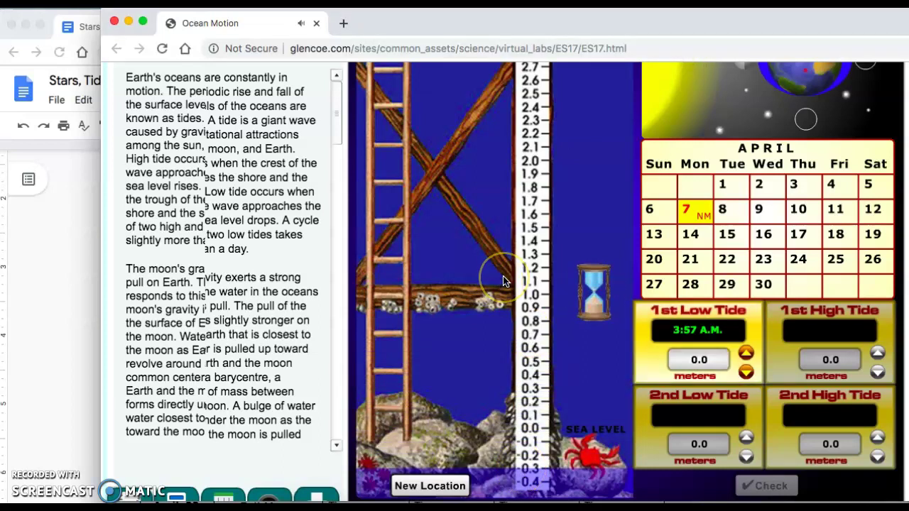
drag(503, 280, 599, 339)
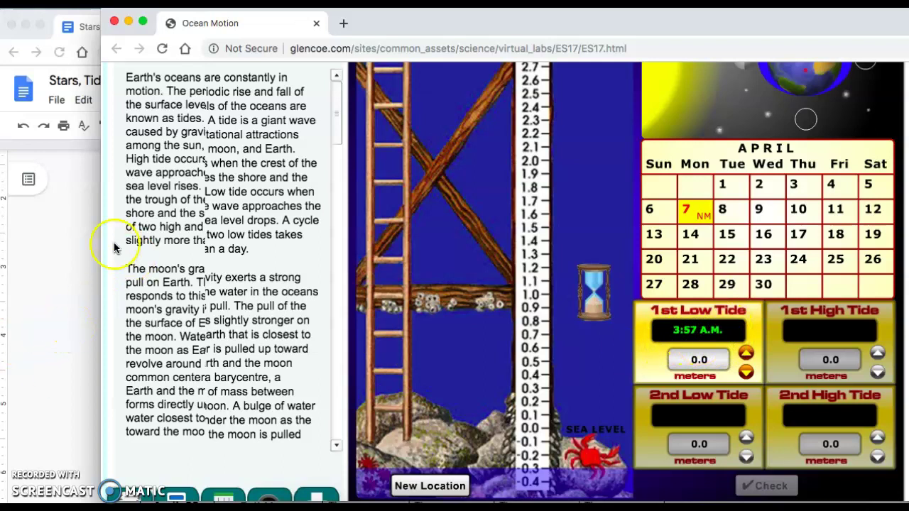
click(53, 256)
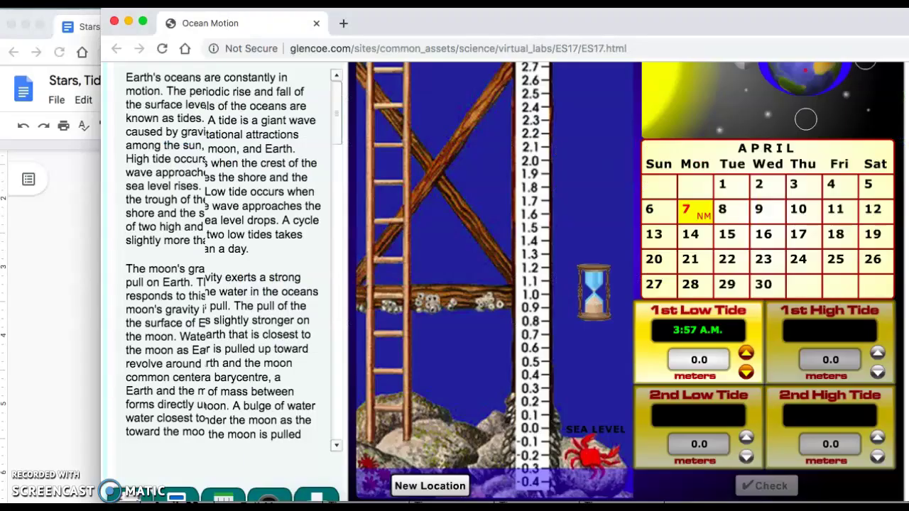
- Resume the simulation and record April 7's first high tide: 9:47 A.M., 2.0 m
click(902, 243)
click(592, 292)
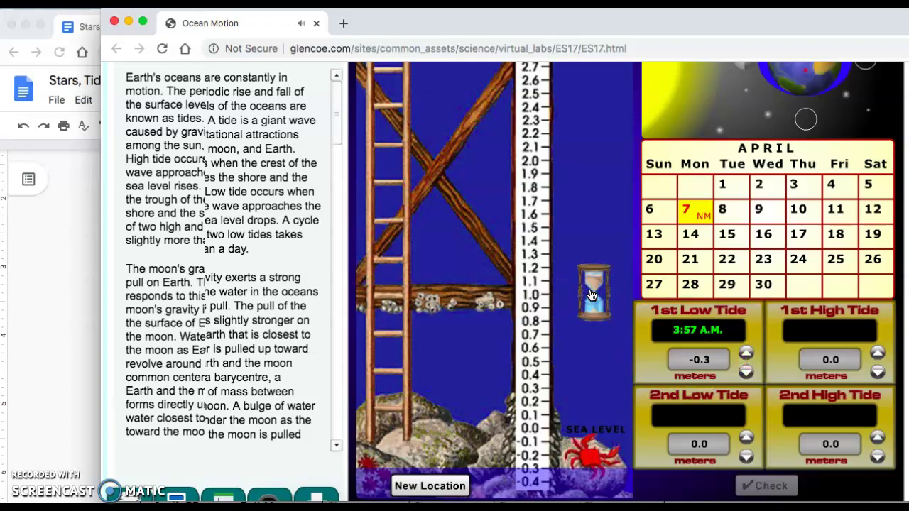
click(49, 306)
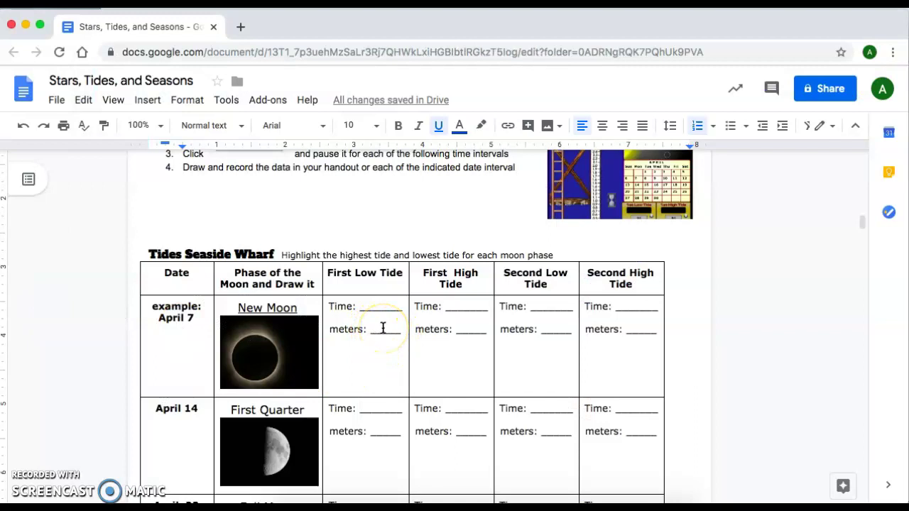
key(super+grave)
click(462, 323)
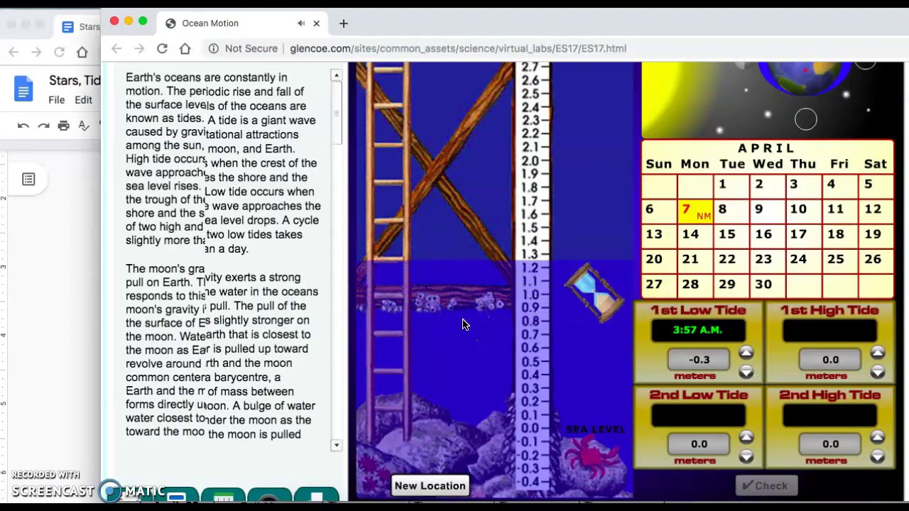
scroll(462, 324, up, 1)
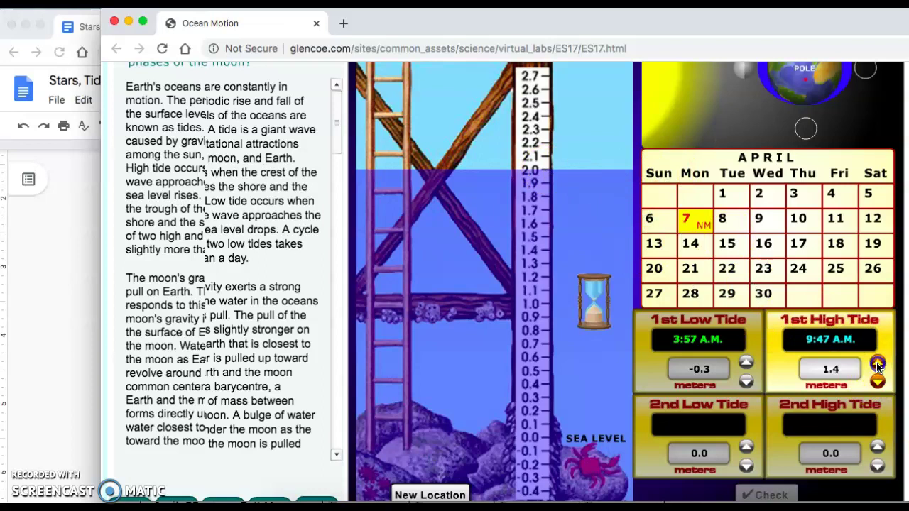
click(828, 348)
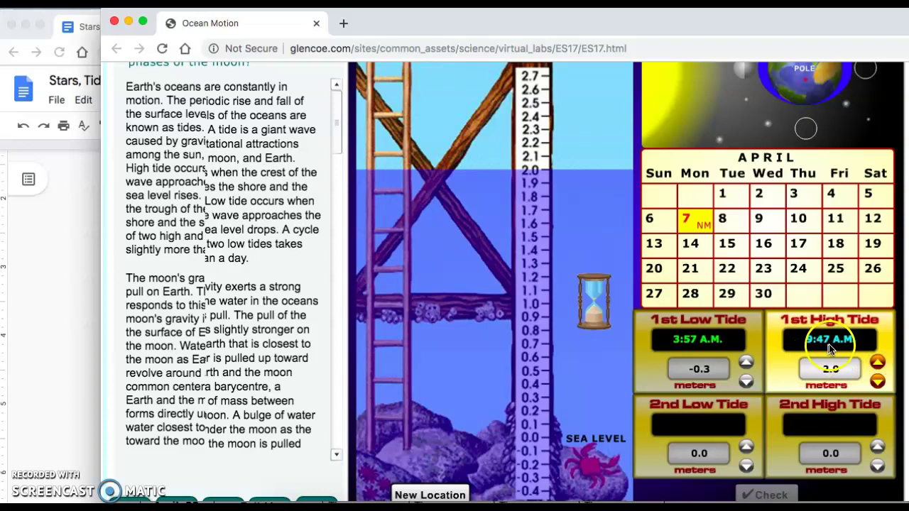
click(57, 313)
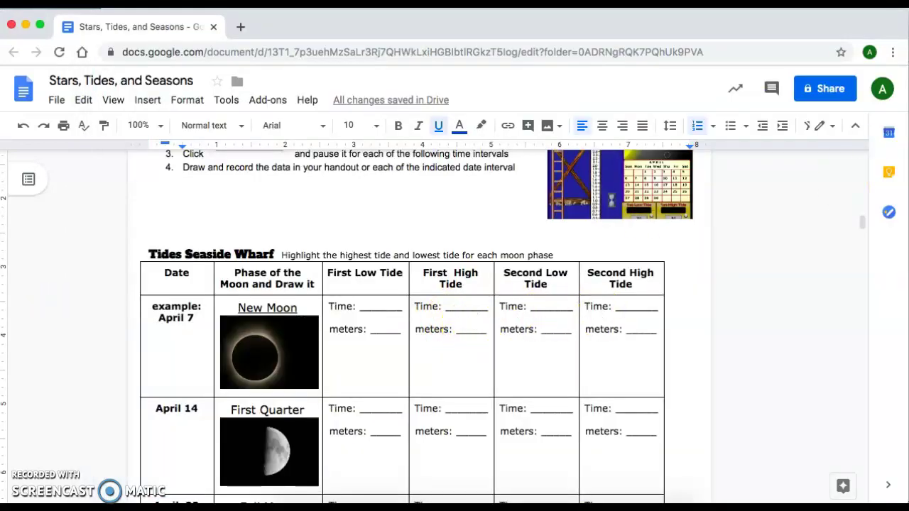
key(super+Tab)
- Run the tide clock to record 2nd Low Tide 4:50 P.M. (-0.3 m) and 2nd High Tide 10:11 P.M. (2.1 m)
click(602, 296)
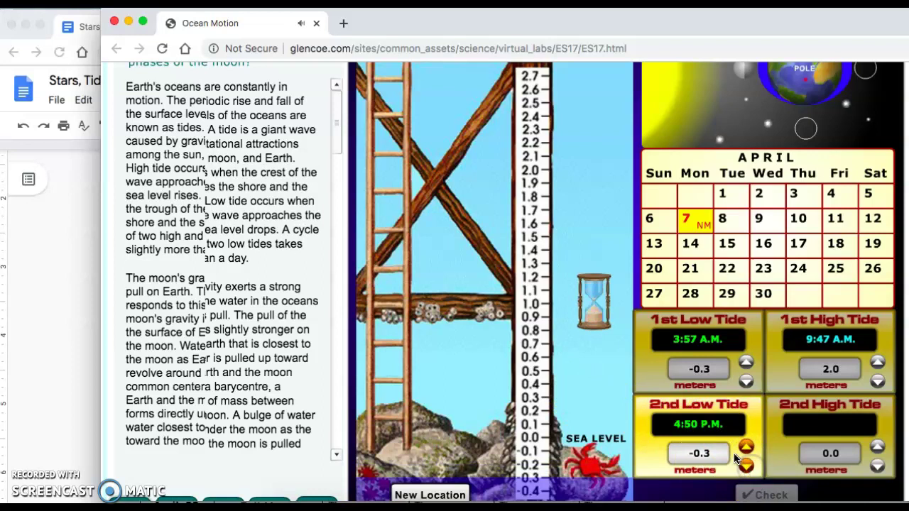
click(34, 284)
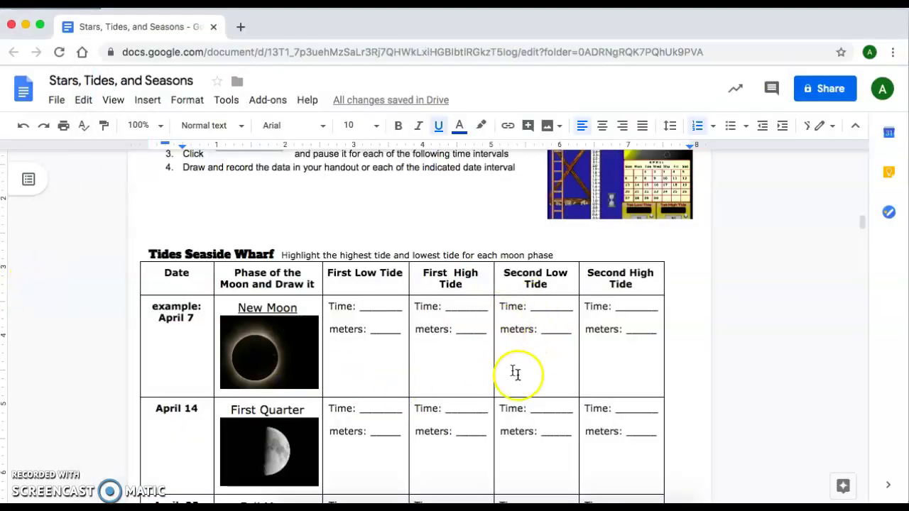
key(super+Tab)
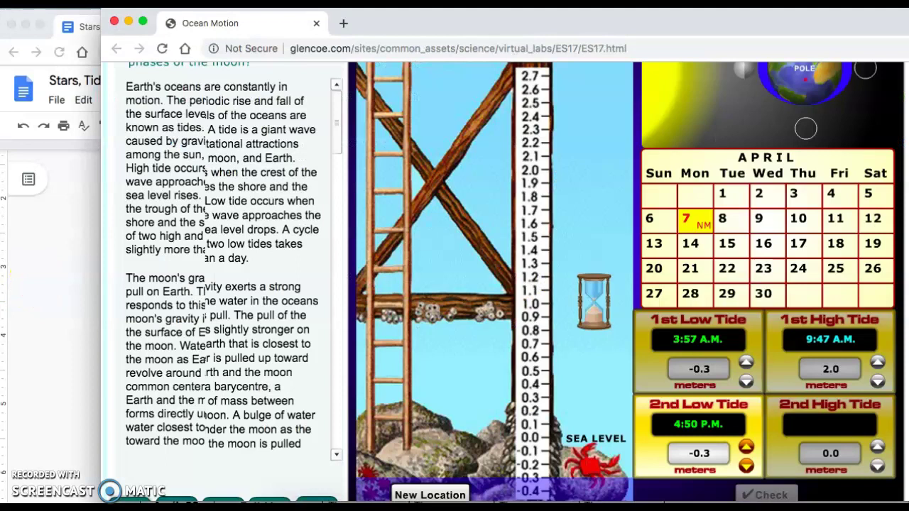
click(572, 302)
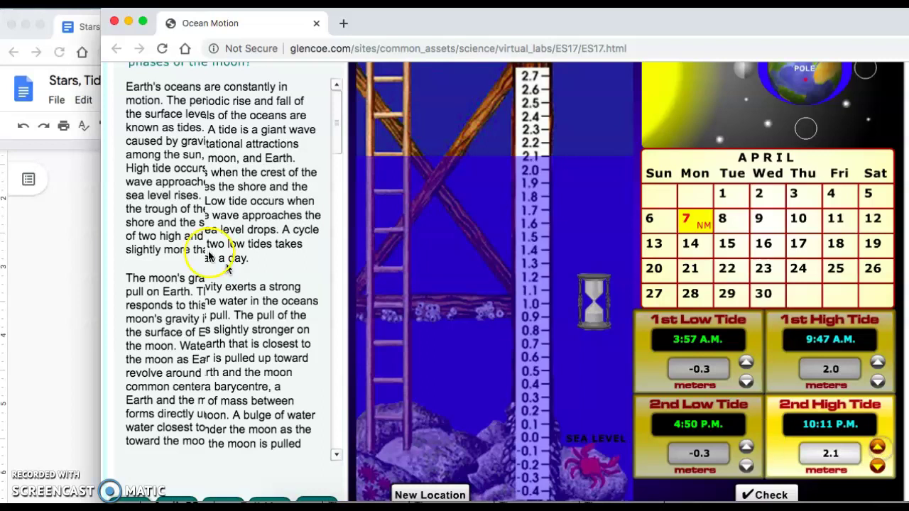
- Check the four recorded April 7 tide readings
click(92, 253)
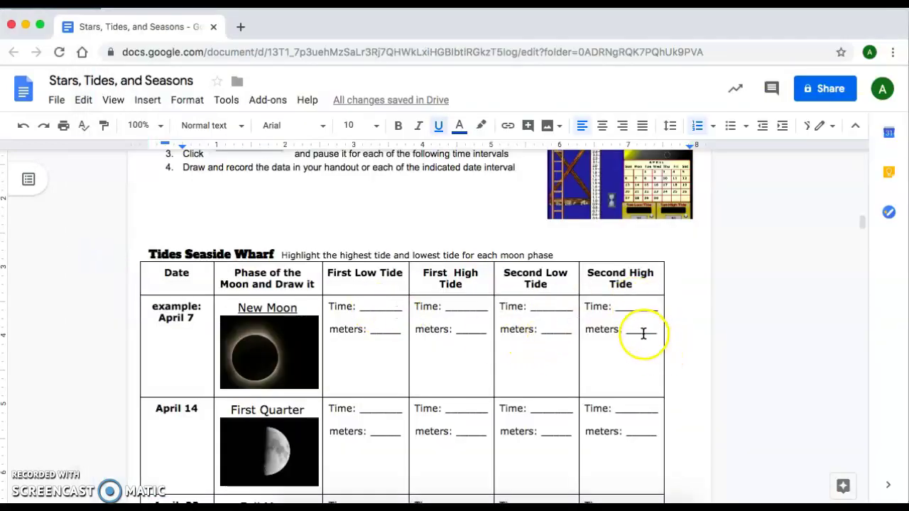
click(899, 341)
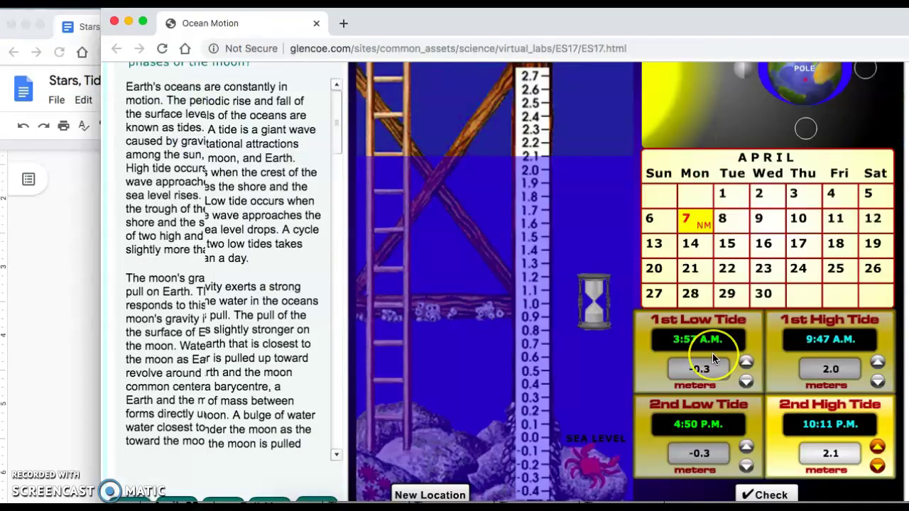
scroll(712, 353, down, 1)
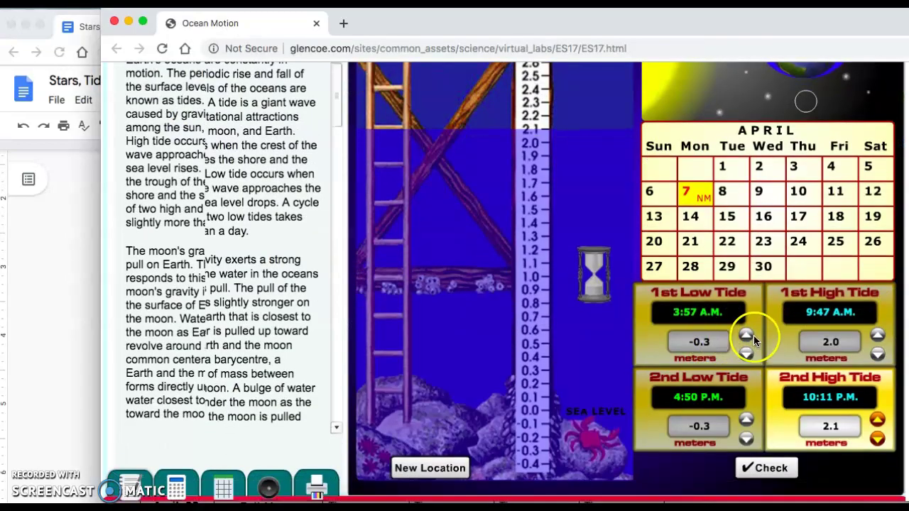
click(764, 469)
- Open the tide measurements table with New Moon through Last Quarter rows
scroll(754, 416, up, 1)
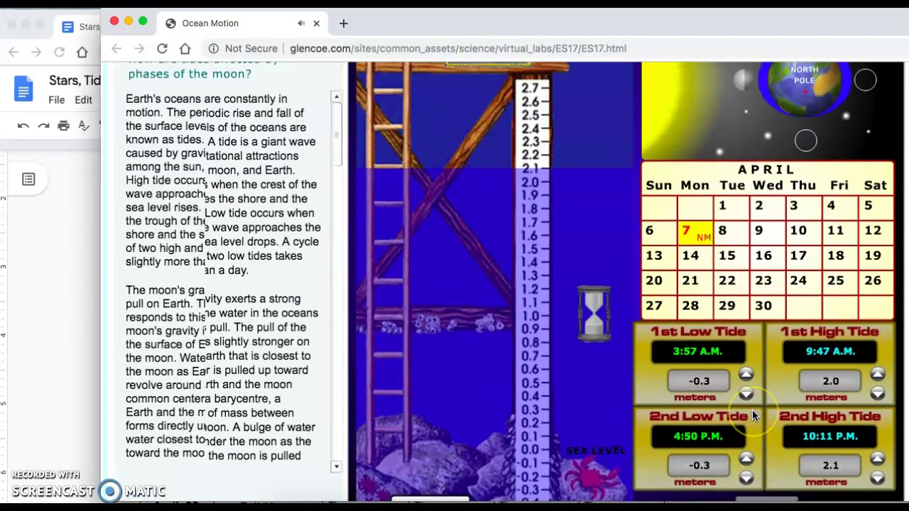
scroll(752, 410, down, 1)
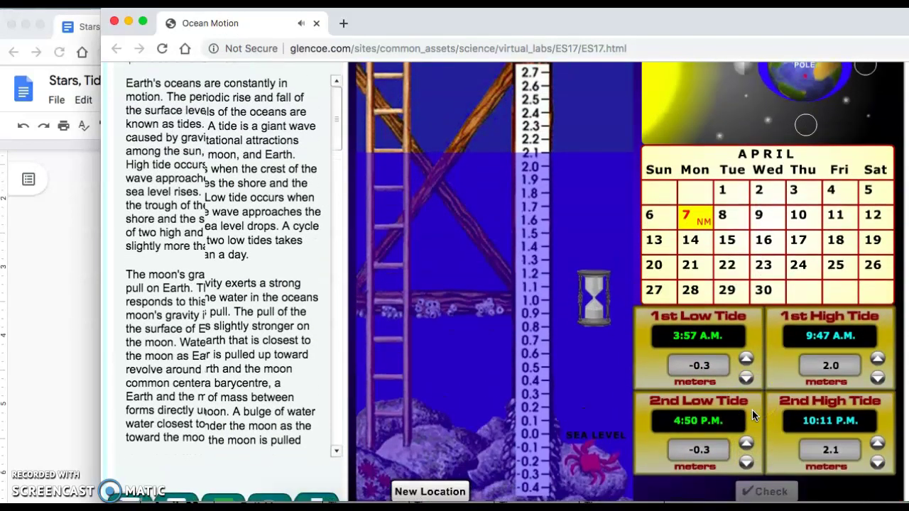
scroll(751, 409, up, 1)
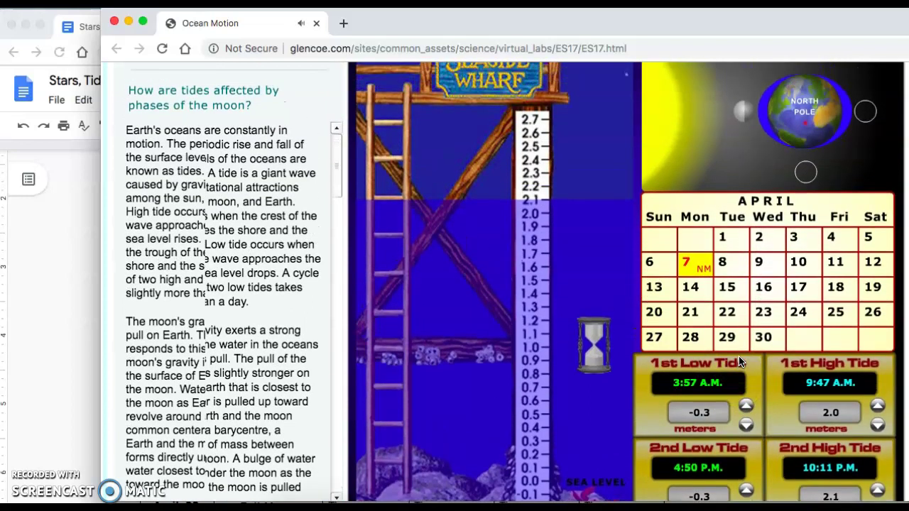
scroll(739, 360, down, 1)
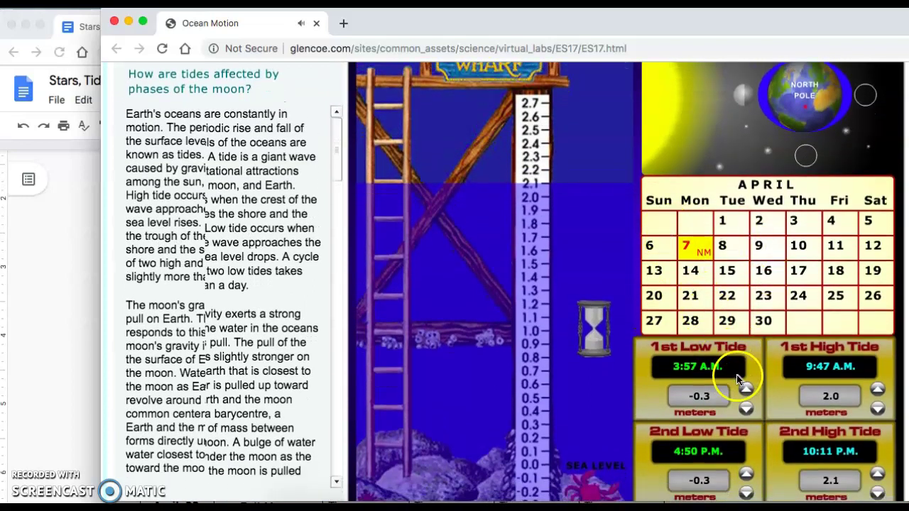
scroll(751, 441, down, 1)
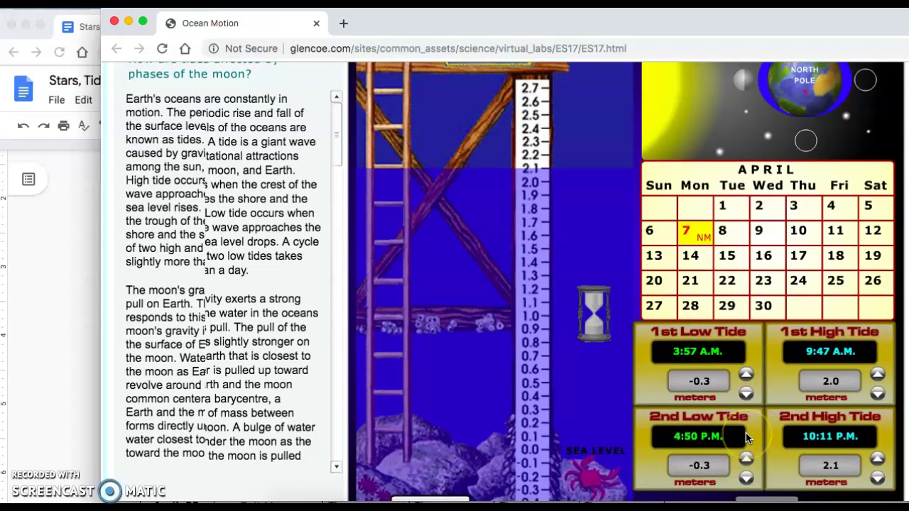
scroll(679, 367, down, 3)
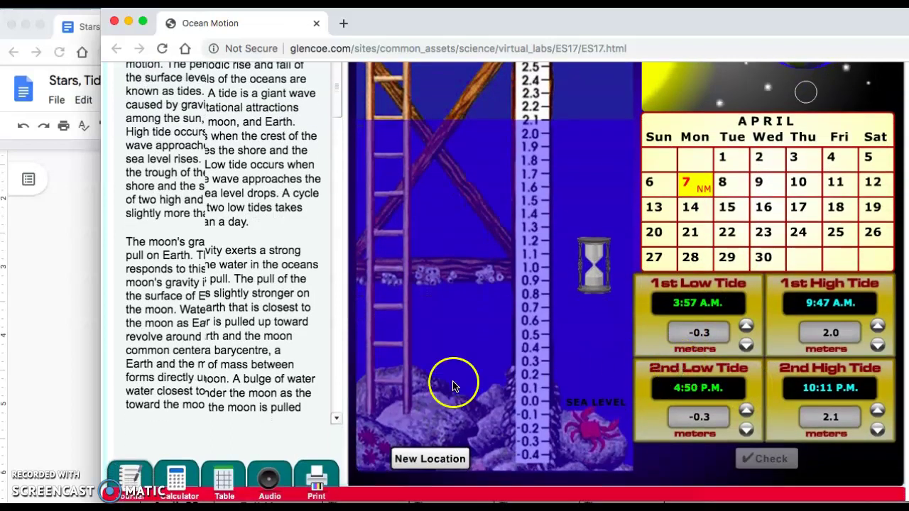
click(220, 483)
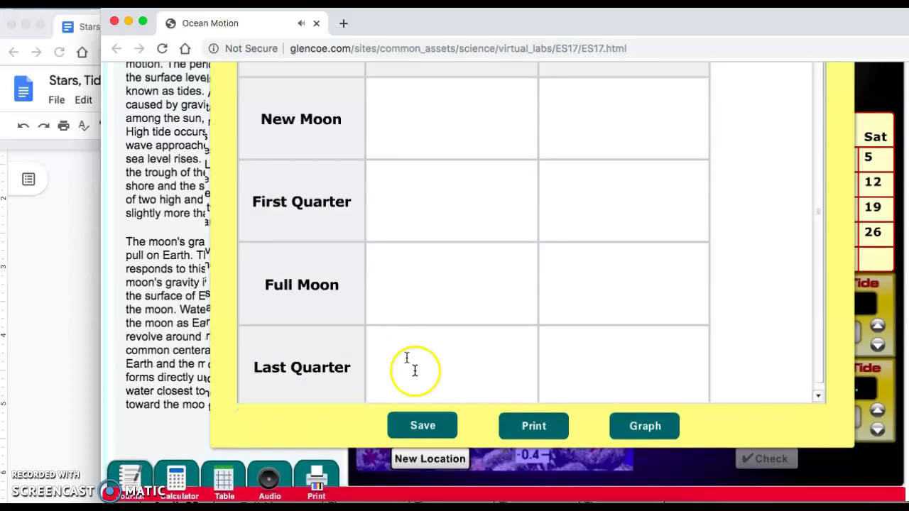
- Close the tide measurements table
scroll(641, 424, up, 3)
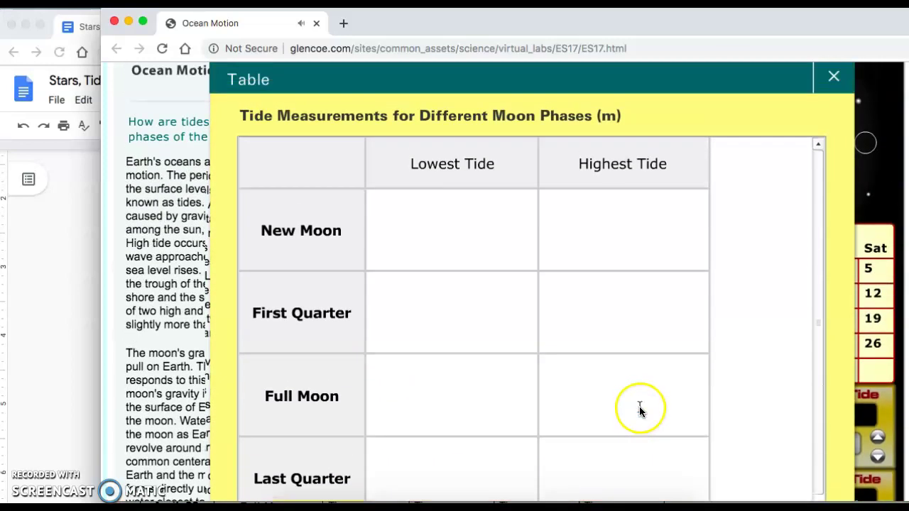
click(832, 78)
click(42, 232)
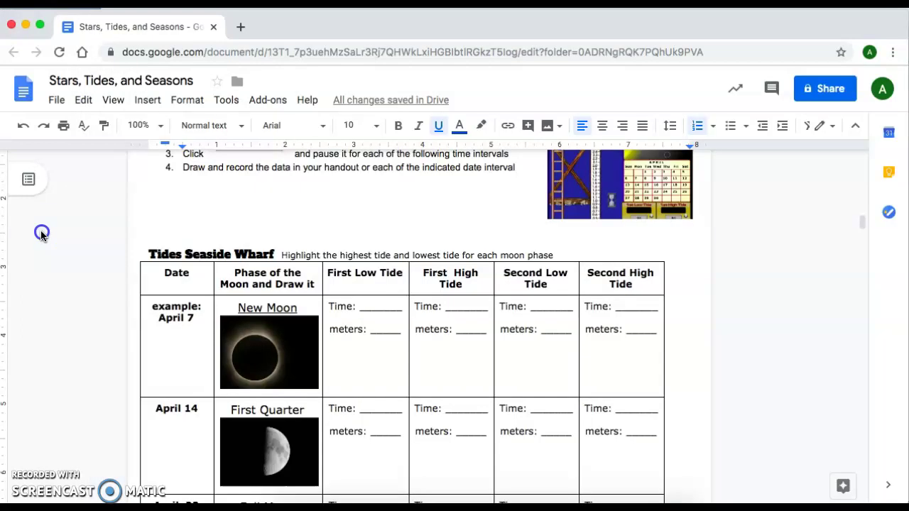
scroll(317, 333, down, 2)
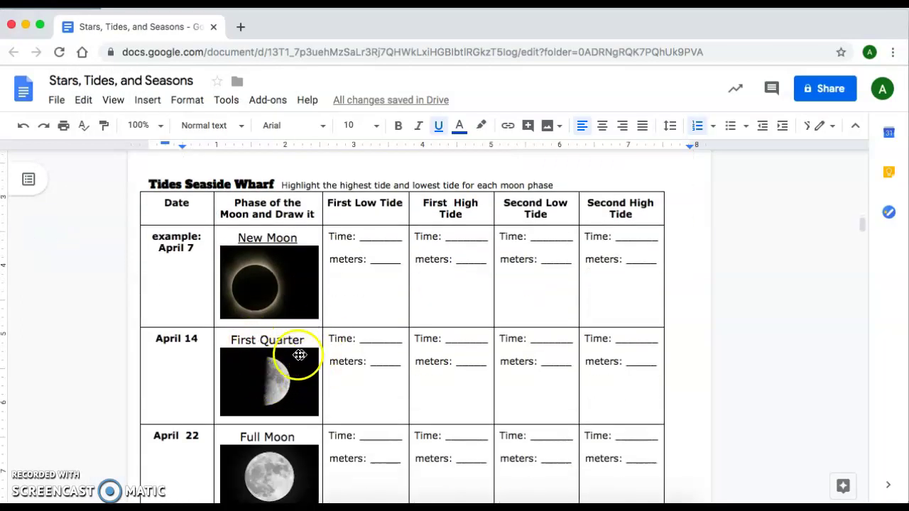
key(super+grave)
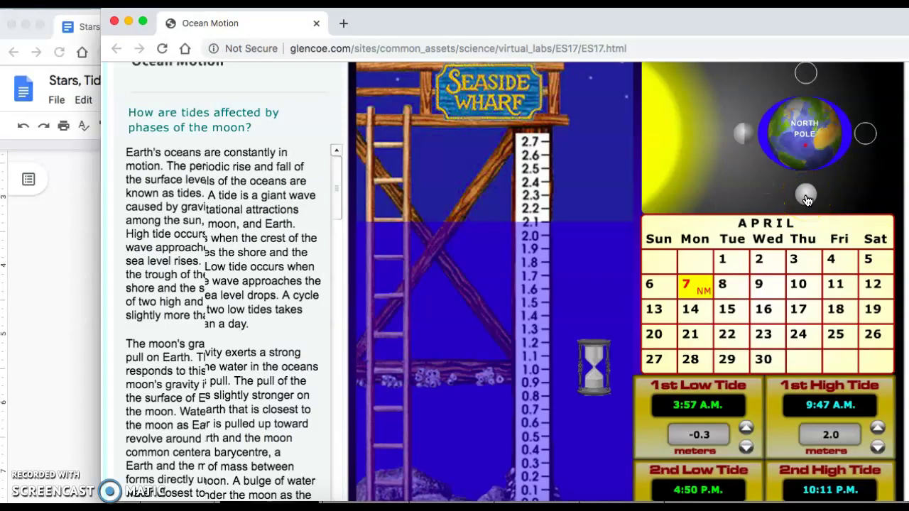
- Move the moon to First Quarter for April 14 and bring the worksheet back
click(806, 200)
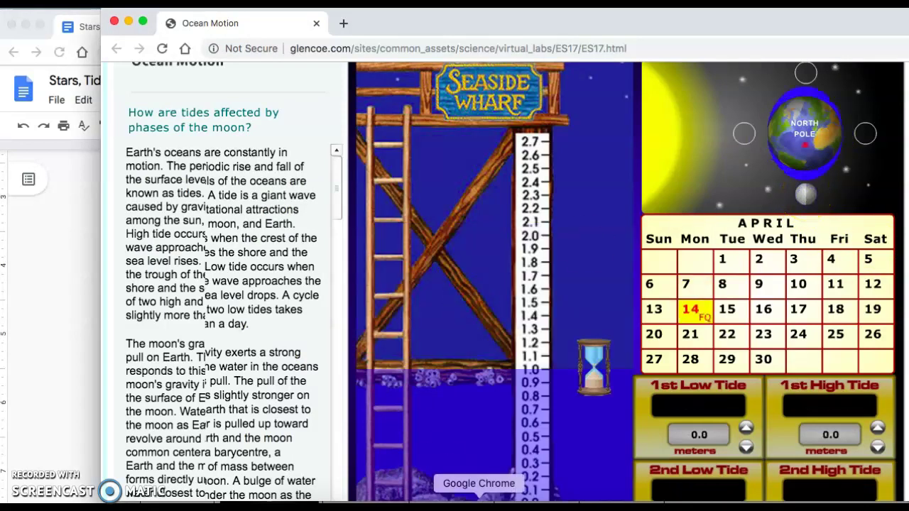
scroll(752, 395, down, 3)
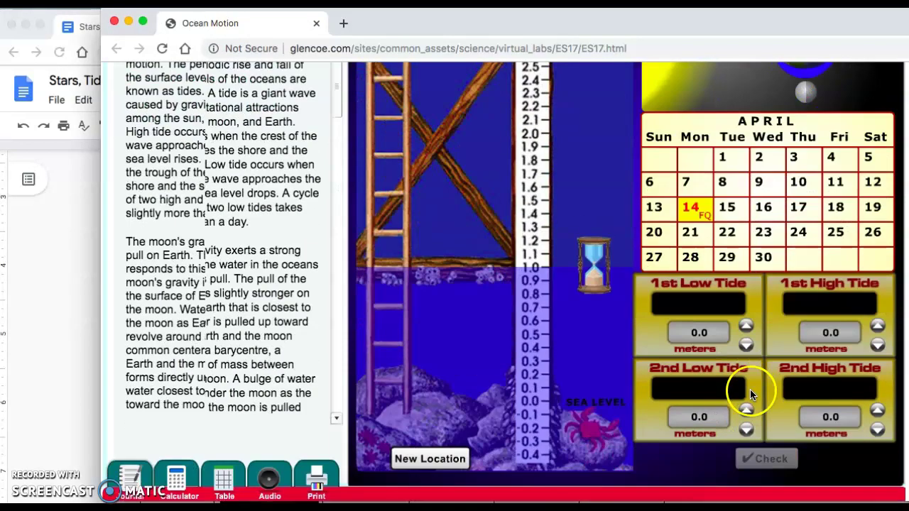
click(18, 278)
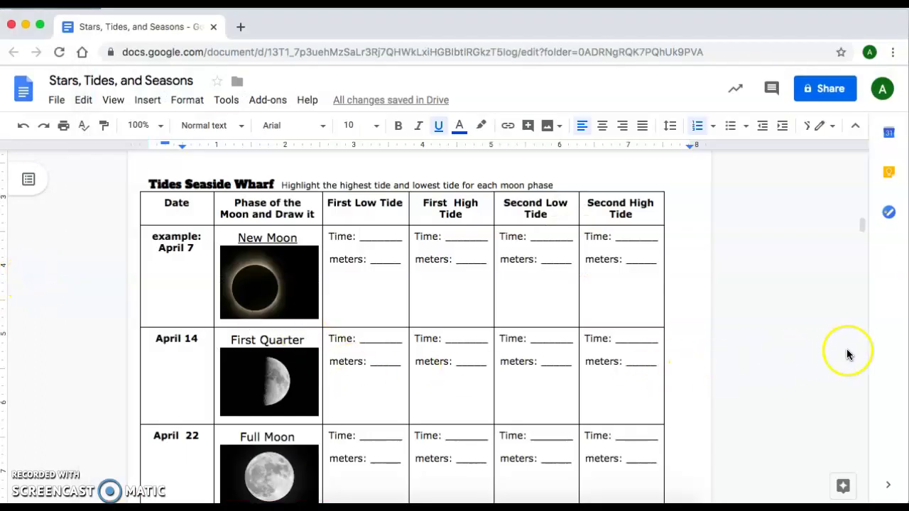
click(906, 342)
scroll(877, 267, up, 3)
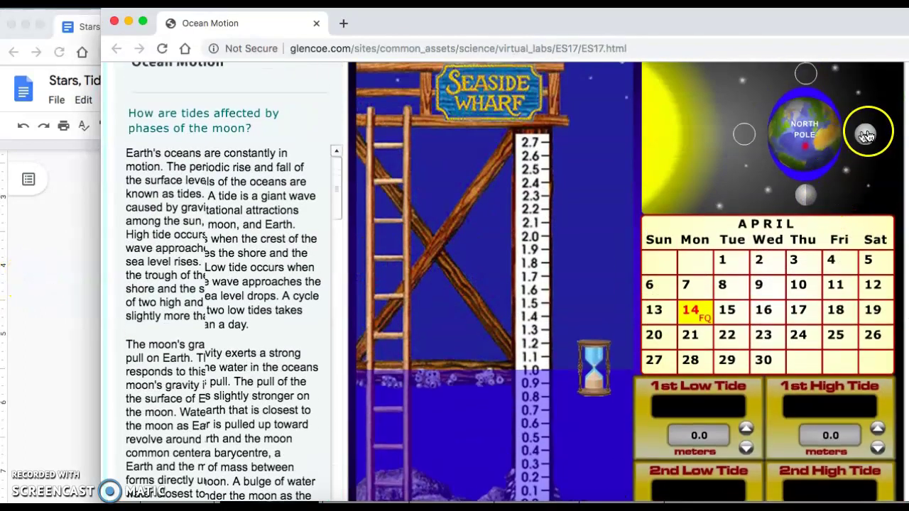
drag(872, 135, 812, 78)
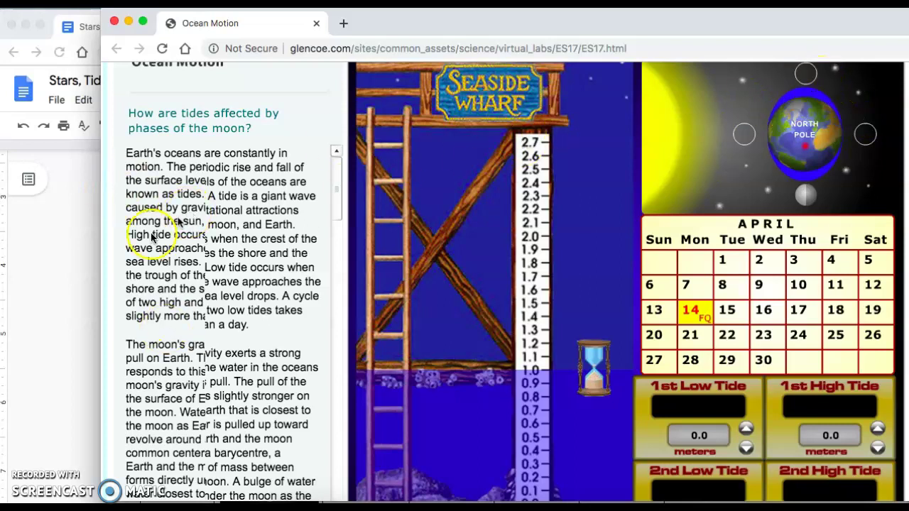
click(83, 262)
scroll(83, 266, down, 1)
scroll(235, 308, down, 5)
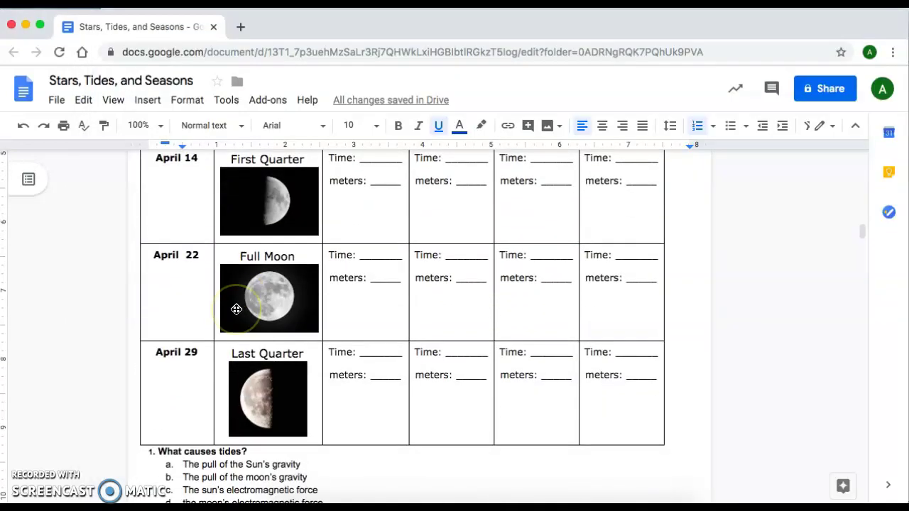
- Scroll the worksheet down to the empty Lowest and Highest Tide Data Table
scroll(237, 309, down, 2)
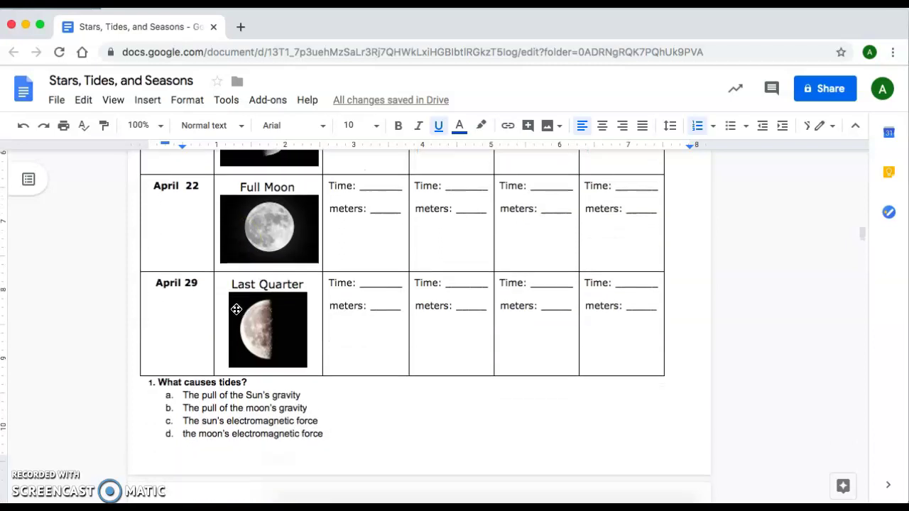
scroll(246, 408, down, 7)
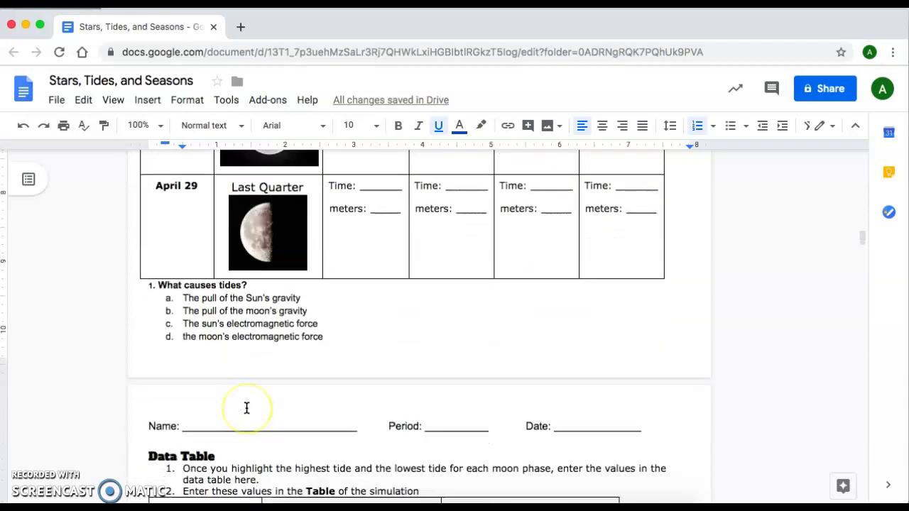
scroll(246, 409, down, 2)
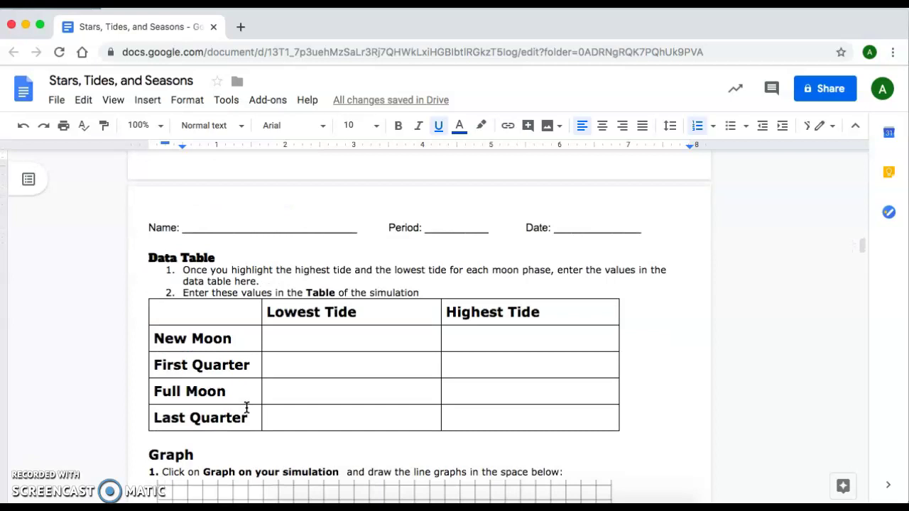
scroll(276, 321, up, 10)
scroll(275, 323, down, 1)
scroll(276, 324, up, 2)
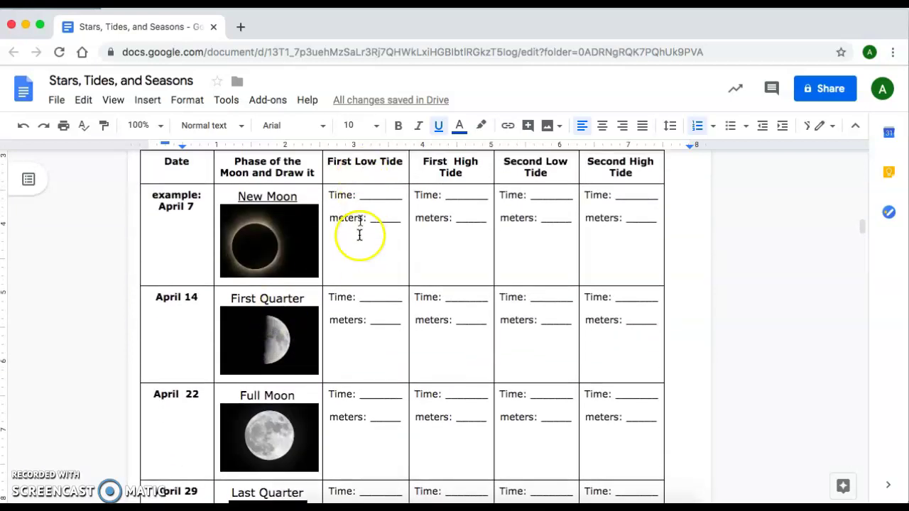
scroll(359, 284, down, 1)
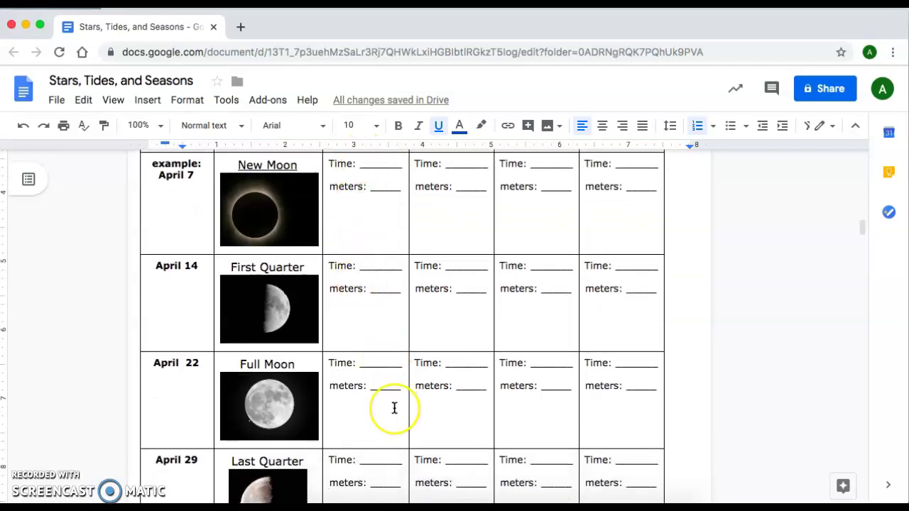
scroll(394, 408, down, 5)
scroll(394, 408, down, 6)
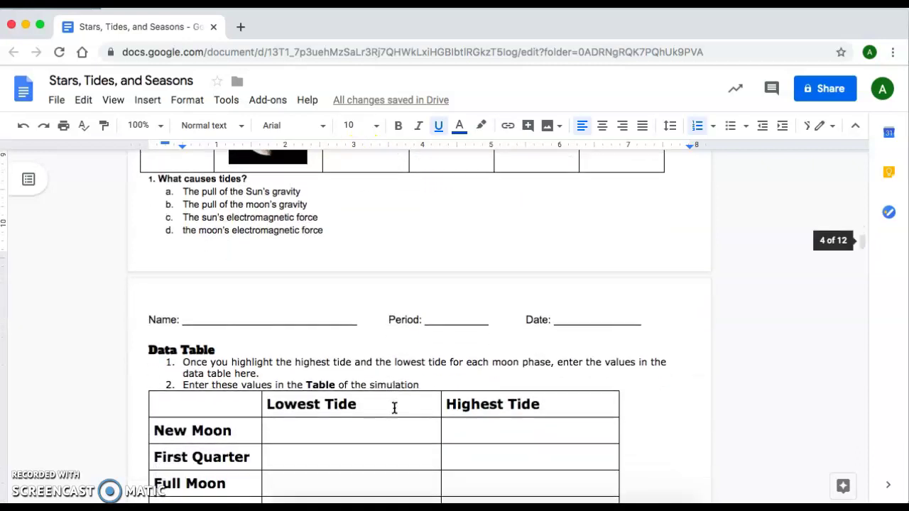
scroll(313, 453, down, 1)
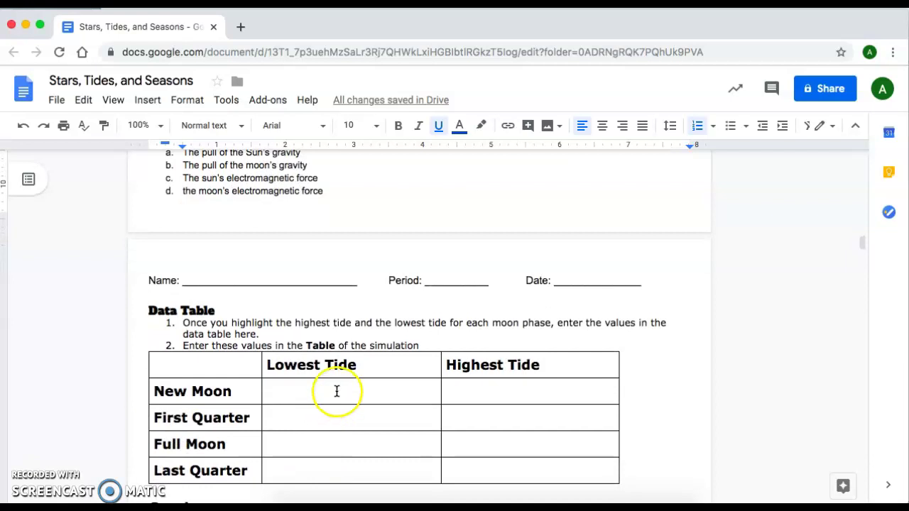
scroll(328, 402, up, 6)
scroll(321, 406, up, 7)
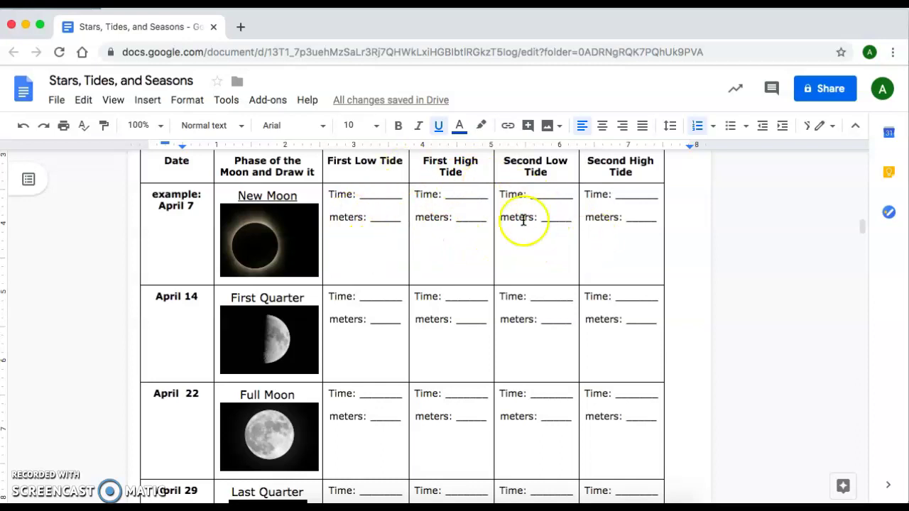
scroll(550, 203, down, 1)
scroll(550, 203, down, 10)
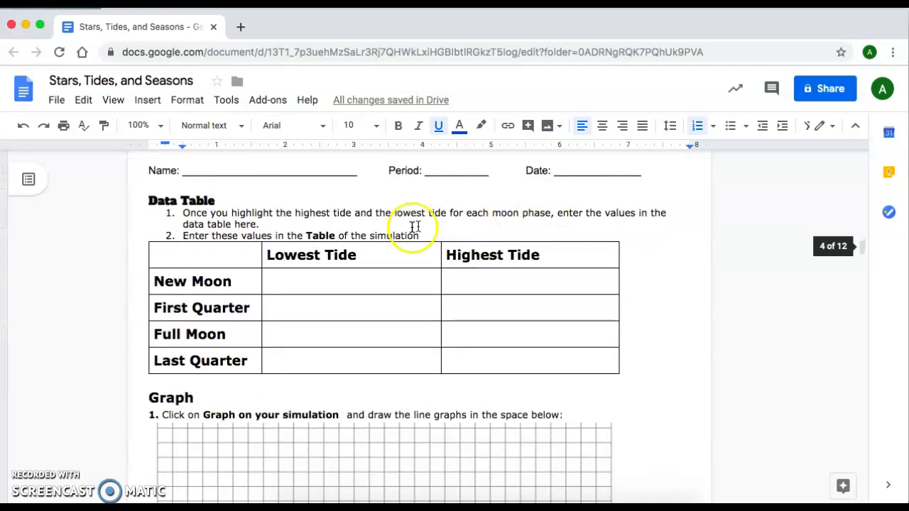
- Inspect the Lowest Tide cells for New Moon, First Quarter and Full Moon
click(355, 280)
click(348, 305)
click(339, 340)
scroll(340, 355, up, 2)
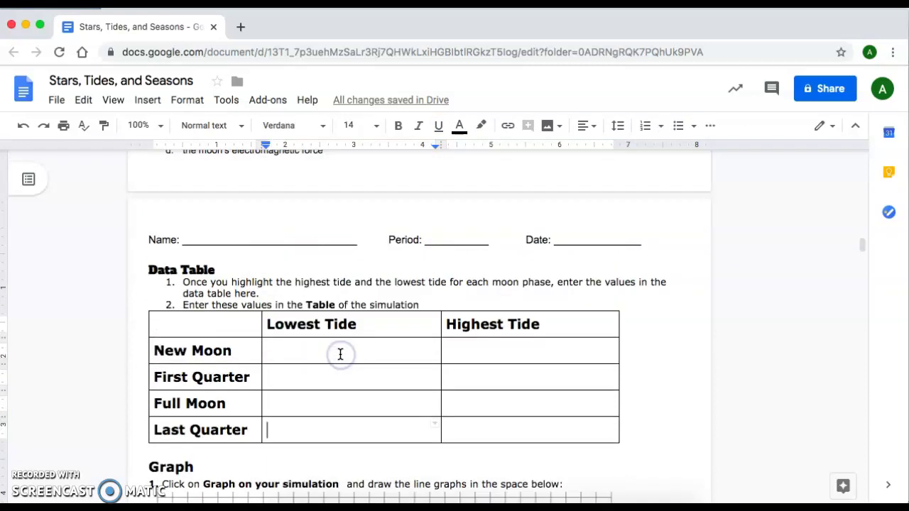
scroll(340, 354, down, 1)
scroll(341, 354, up, 8)
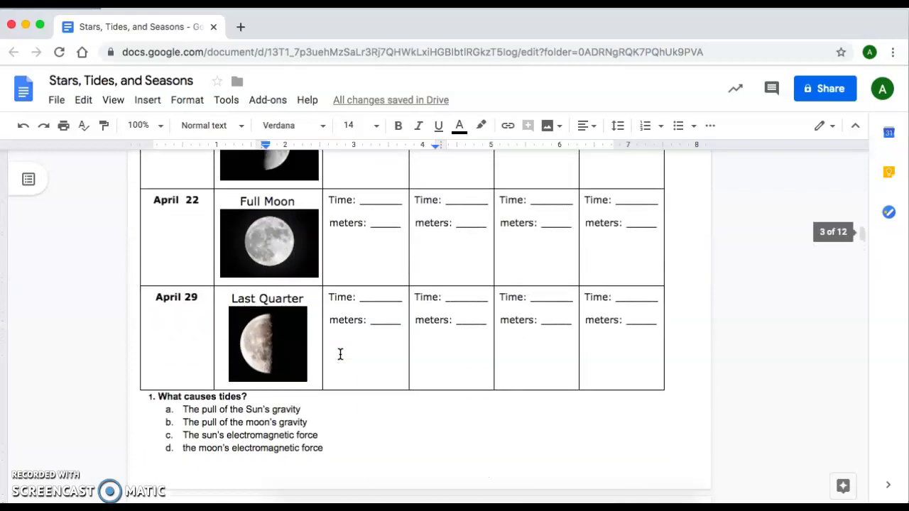
scroll(340, 354, down, 1)
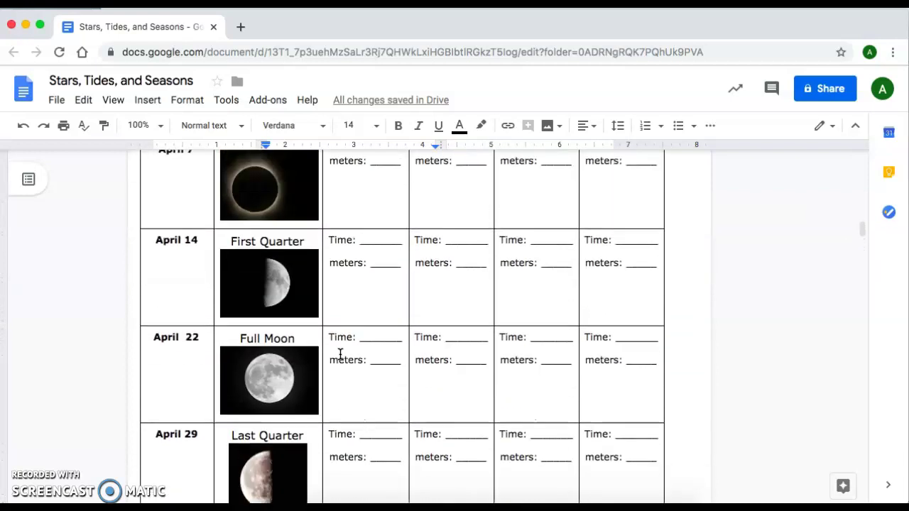
scroll(340, 355, up, 1)
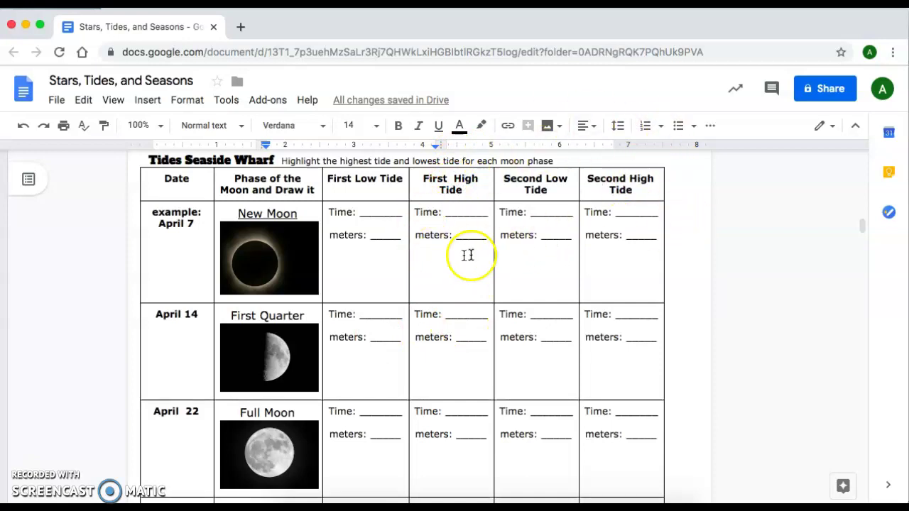
scroll(331, 227, down, 6)
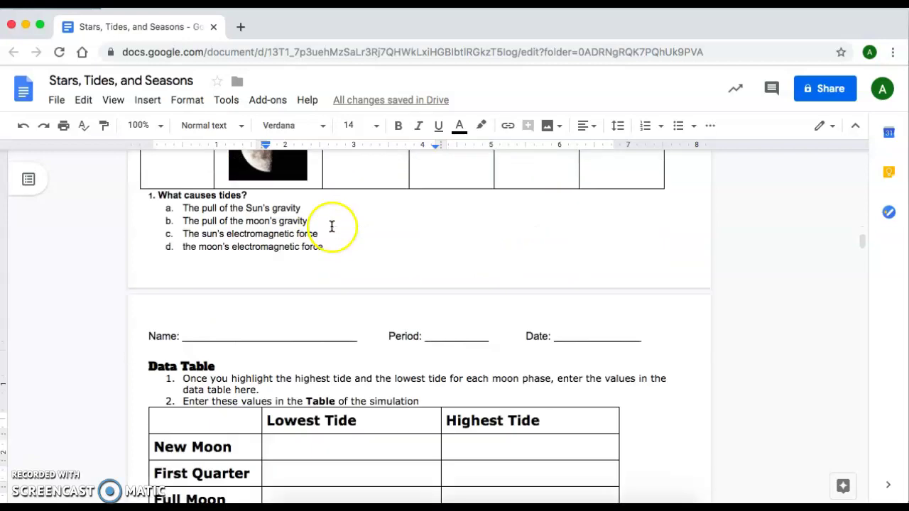
- Select the eight empty tide cells, then return to the Ocean Motion window
click(493, 420)
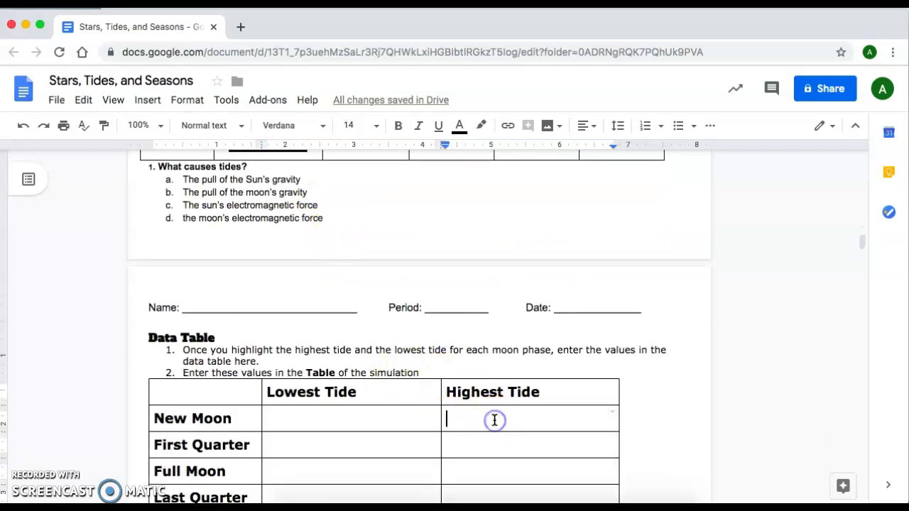
scroll(493, 420, up, 5)
scroll(494, 420, down, 6)
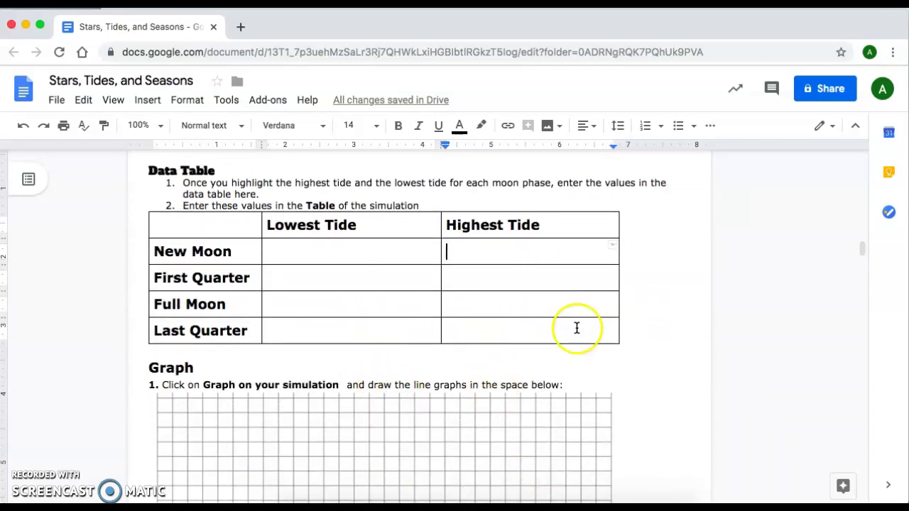
scroll(573, 328, down, 4)
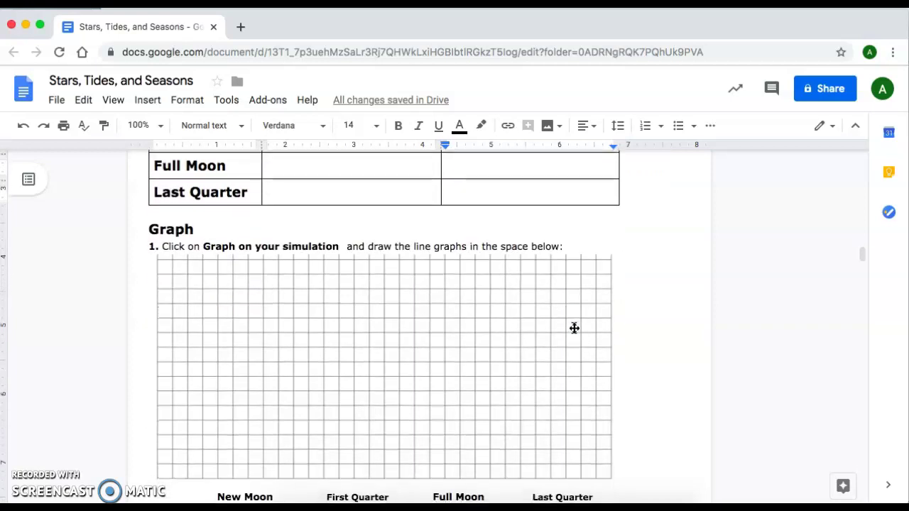
scroll(573, 328, up, 5)
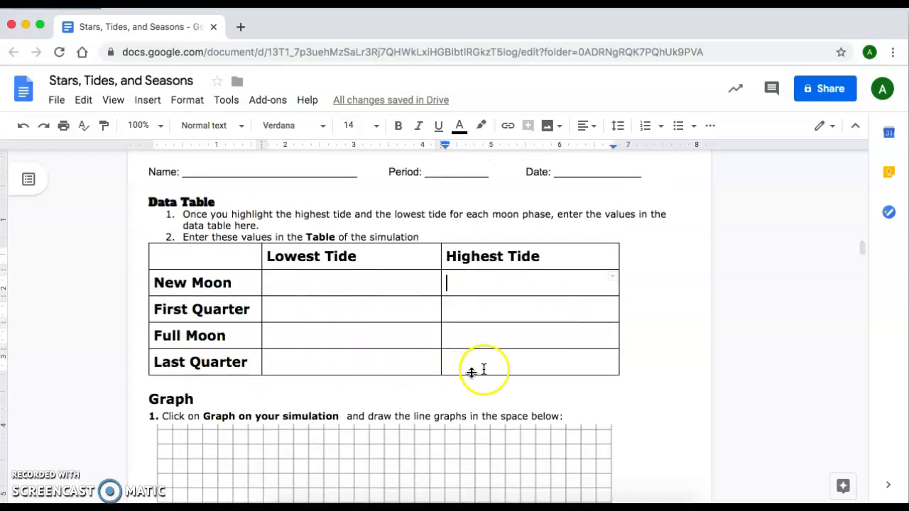
drag(399, 285, 504, 353)
key(super+grave)
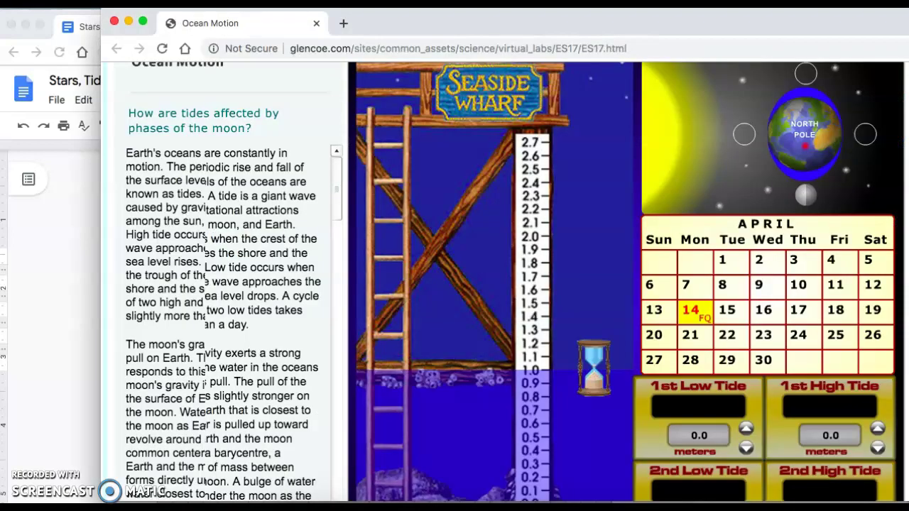
- Open Ocean Motion's tide data table and enter New Moon tides -0.3 and 2.0
scroll(807, 203, down, 1)
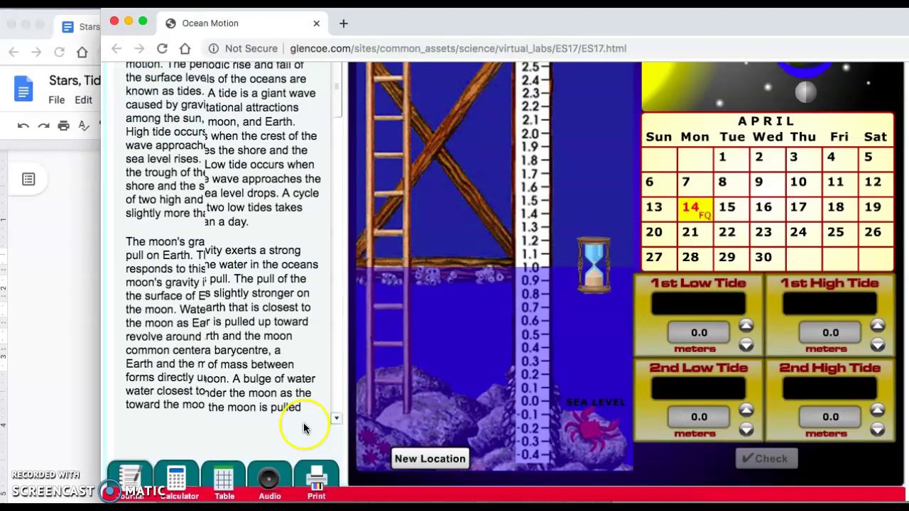
click(224, 474)
scroll(341, 298, up, 2)
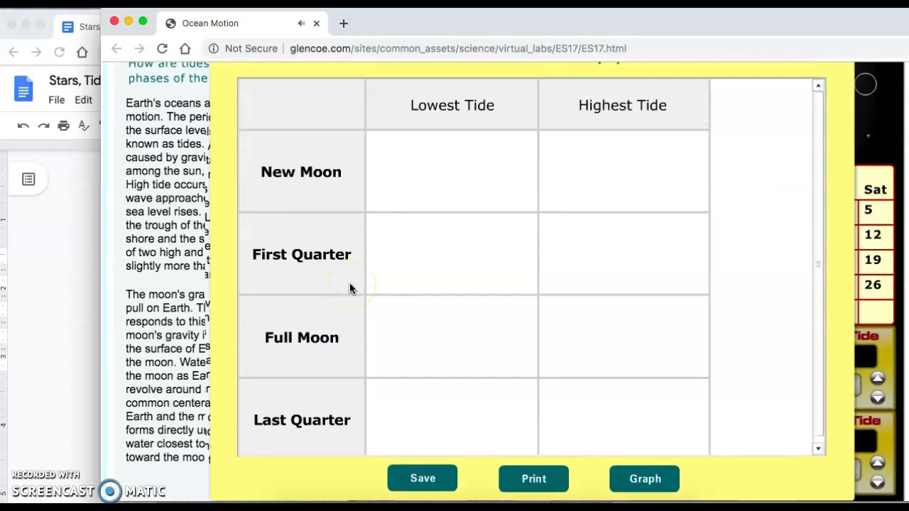
click(60, 303)
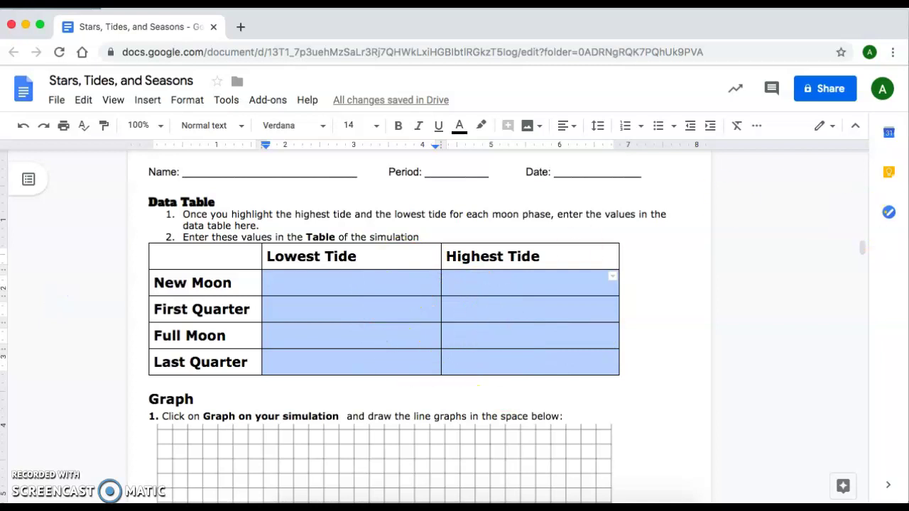
key(super+Tab)
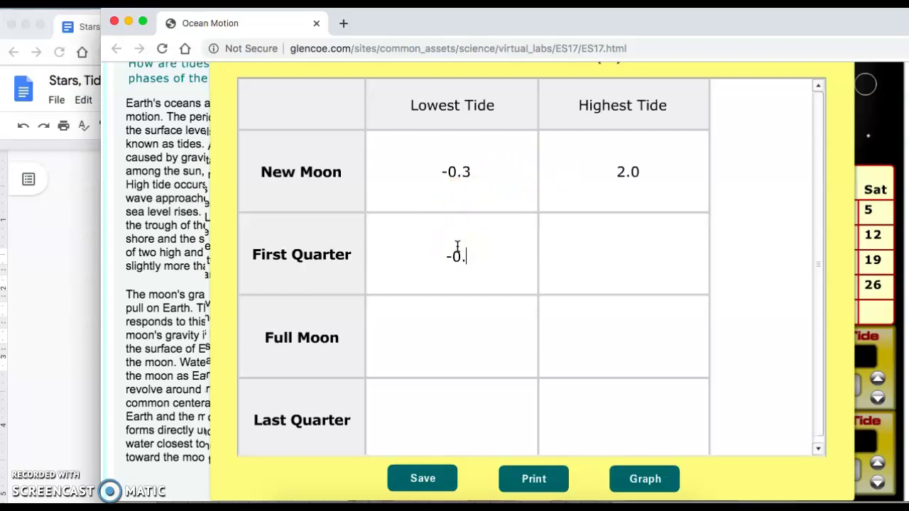
click(562, 260)
- Fill the remaining table cells with -0.3 lowest tide and 3.2 highest tide
click(405, 351)
text(0)
key(BackSpace)
text(-0.3)
click(552, 355)
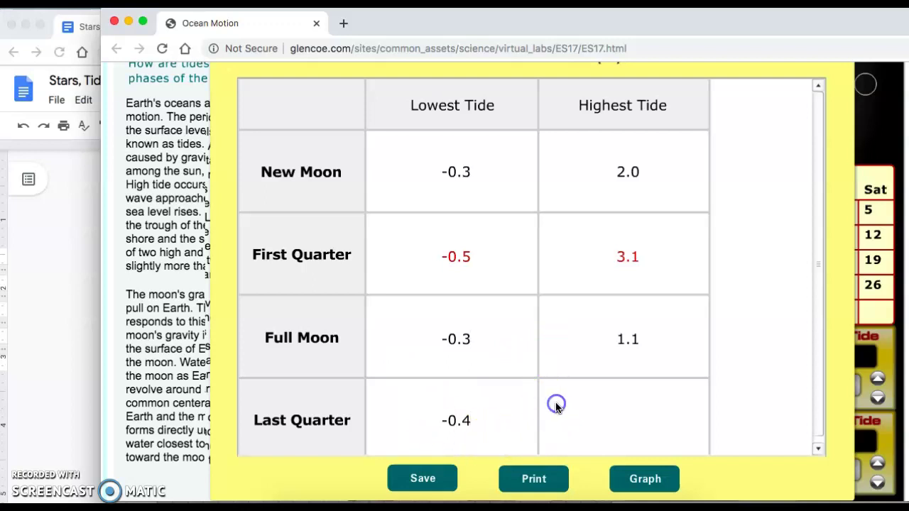
text(3.2)
- Display the line graph of lowest and highest tides across the four moon phases
scroll(568, 429, down, 1)
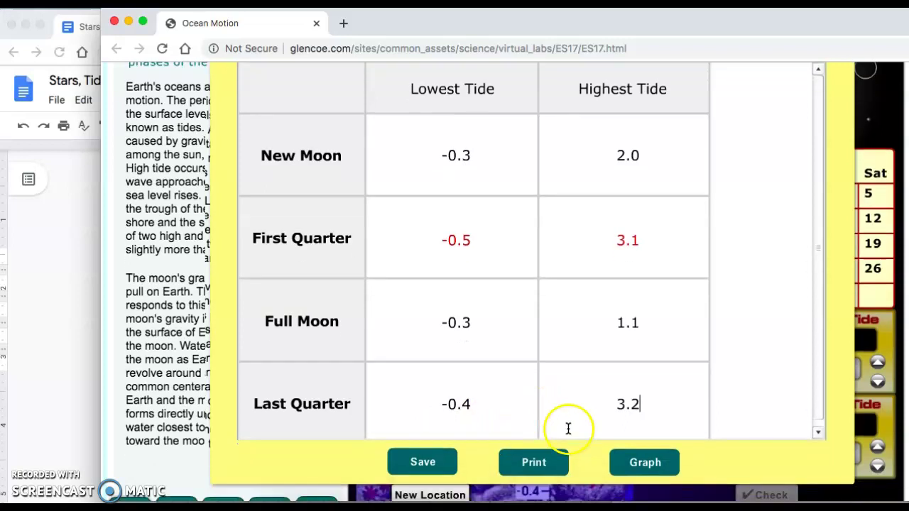
scroll(586, 365, down, 1)
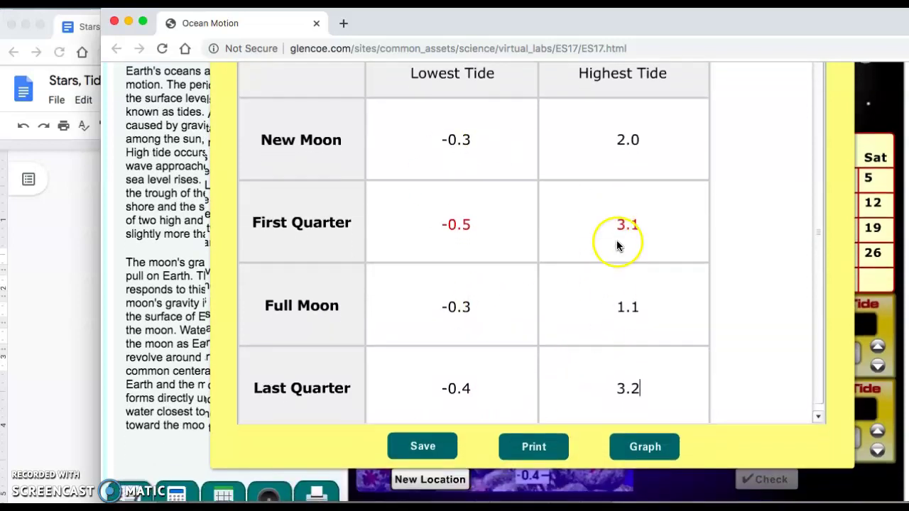
scroll(616, 245, down, 1)
click(666, 427)
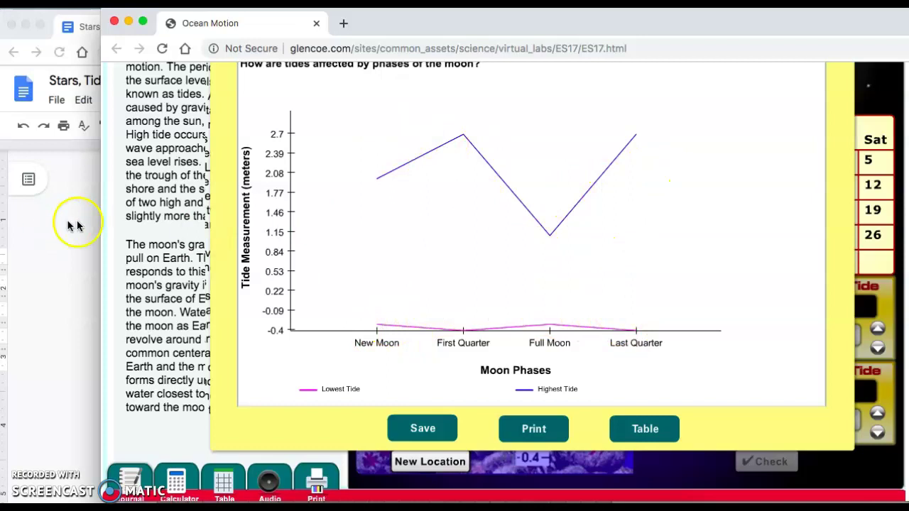
- Bring the Stars, Tides, and Seasons worksheet forward and scroll to its blank graph grid
scroll(412, 327, up, 3)
scroll(628, 191, down, 1)
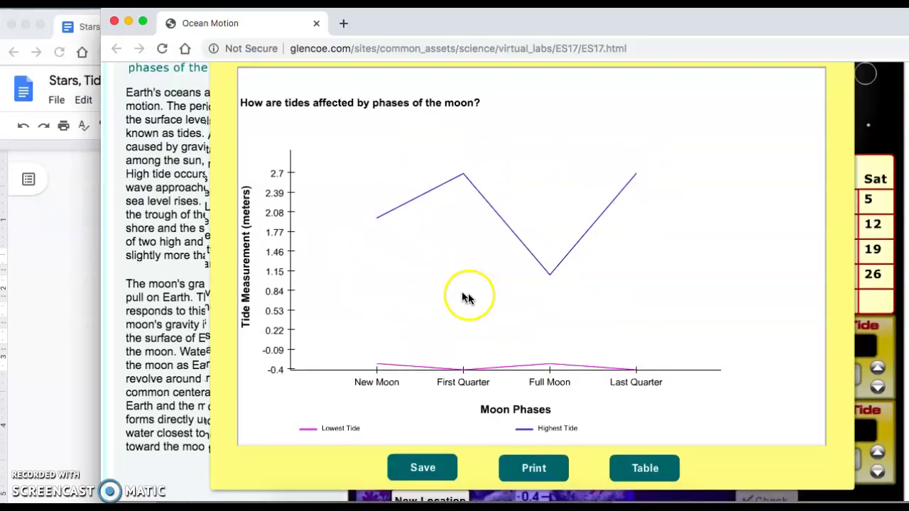
click(41, 260)
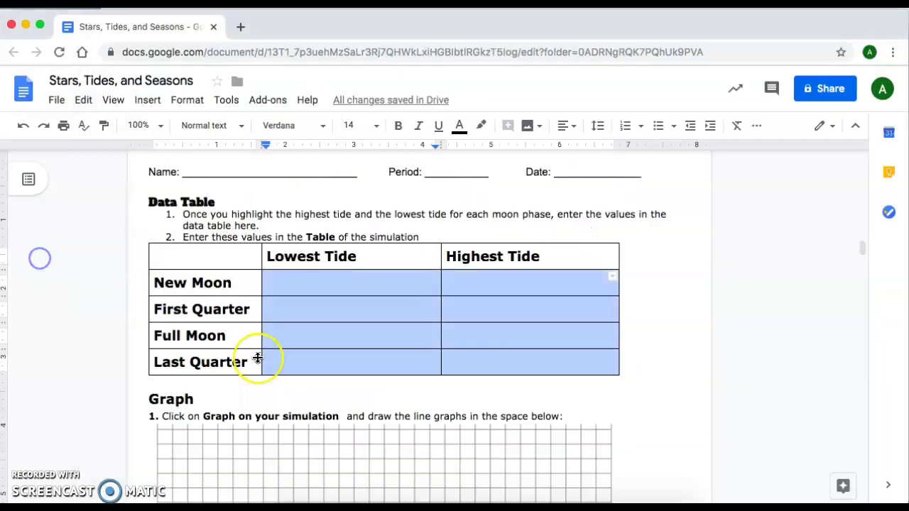
scroll(255, 358, down, 5)
scroll(259, 358, down, 2)
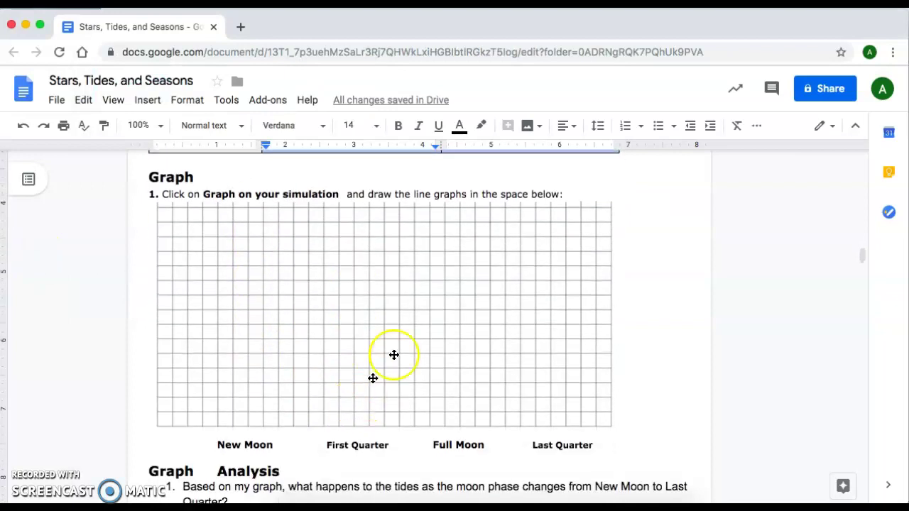
- Check the simulation's tide graph, then scroll the worksheet down to the Graph Analysis questions
key(super+grave)
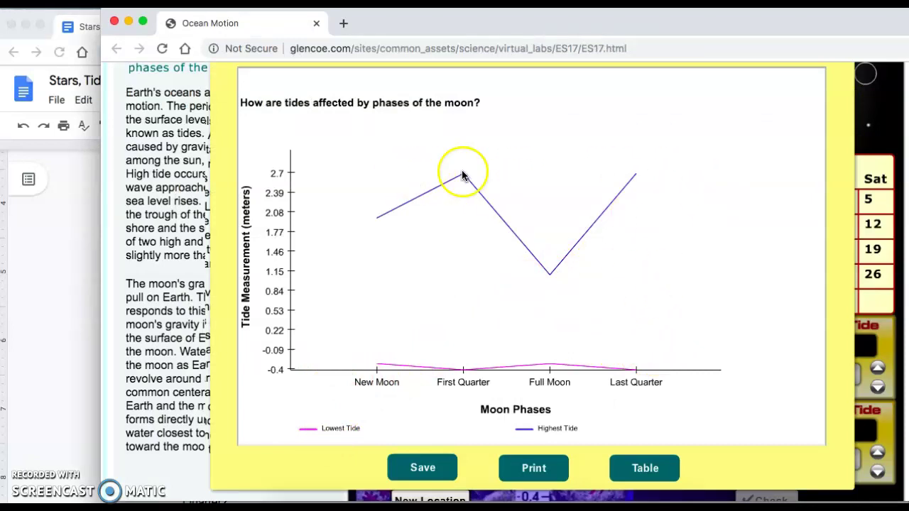
click(58, 294)
scroll(278, 327, down, 5)
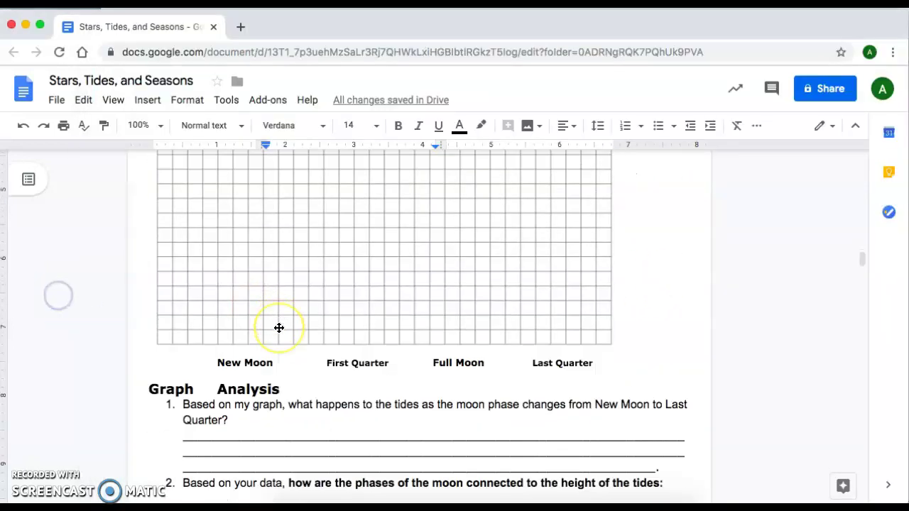
scroll(334, 308, down, 2)
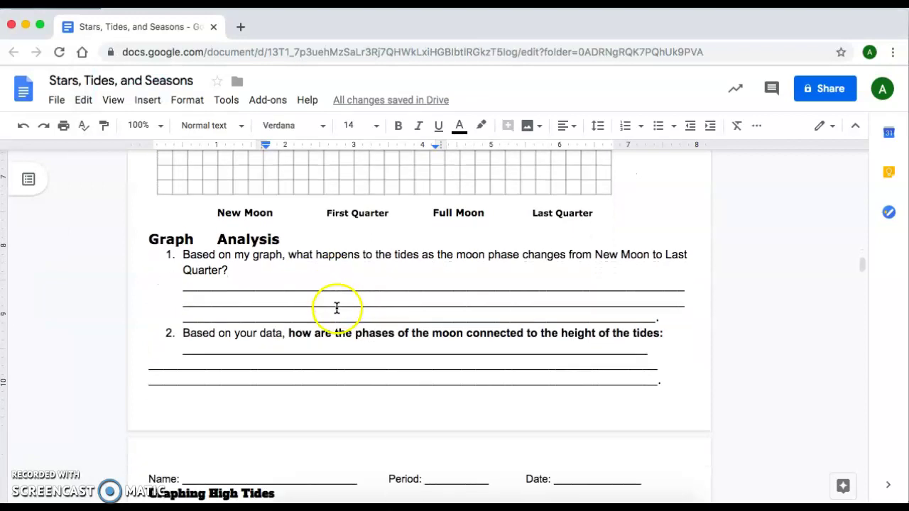
scroll(341, 288, down, 2)
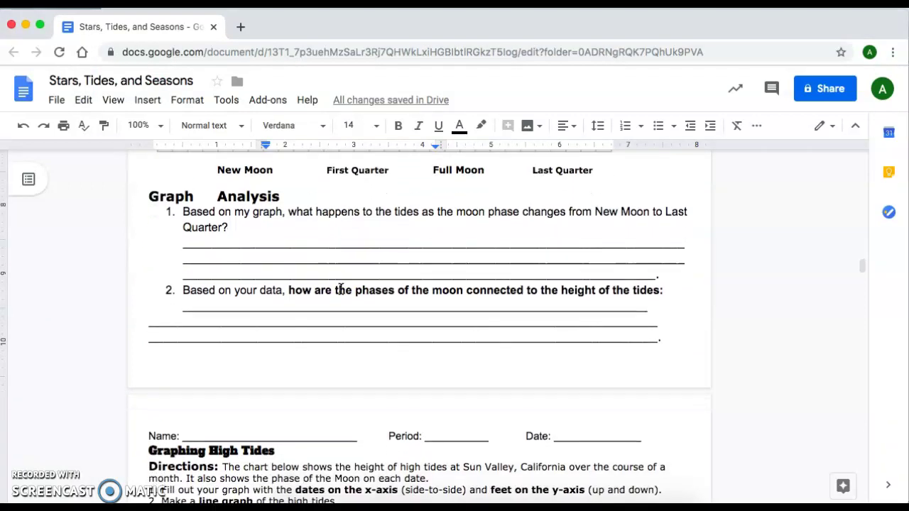